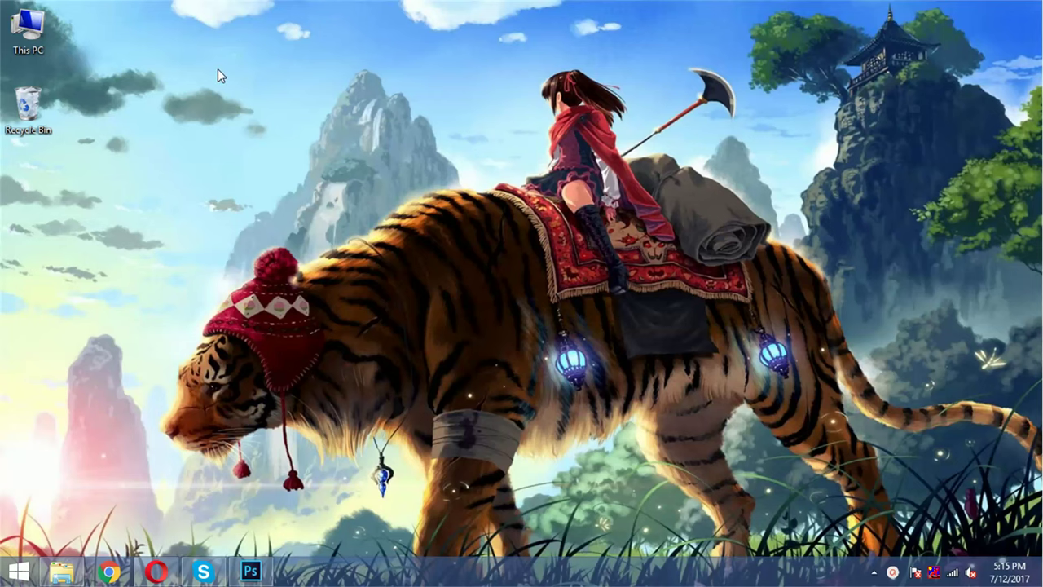
# - Restore Photoshop and start a new 500 × 500 px, 72 ppi document with a white background
pyautogui.click(251, 571)
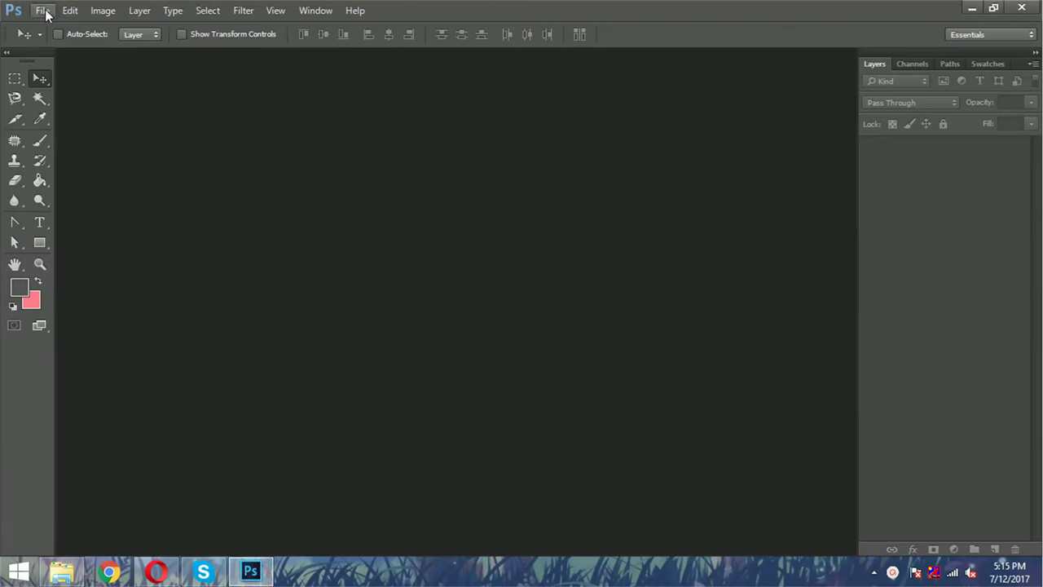
pyautogui.click(42, 10)
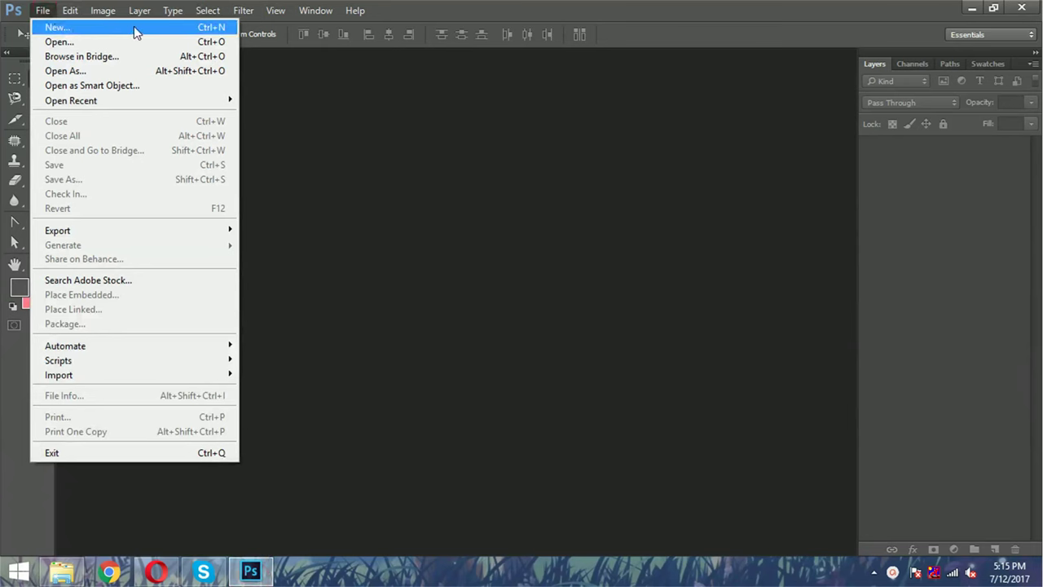
pyautogui.click(132, 29)
pyautogui.doubleClick(471, 209)
# - Create the document and draw a 40 × 40 px rectangle on the canvas
pyautogui.click(675, 121)
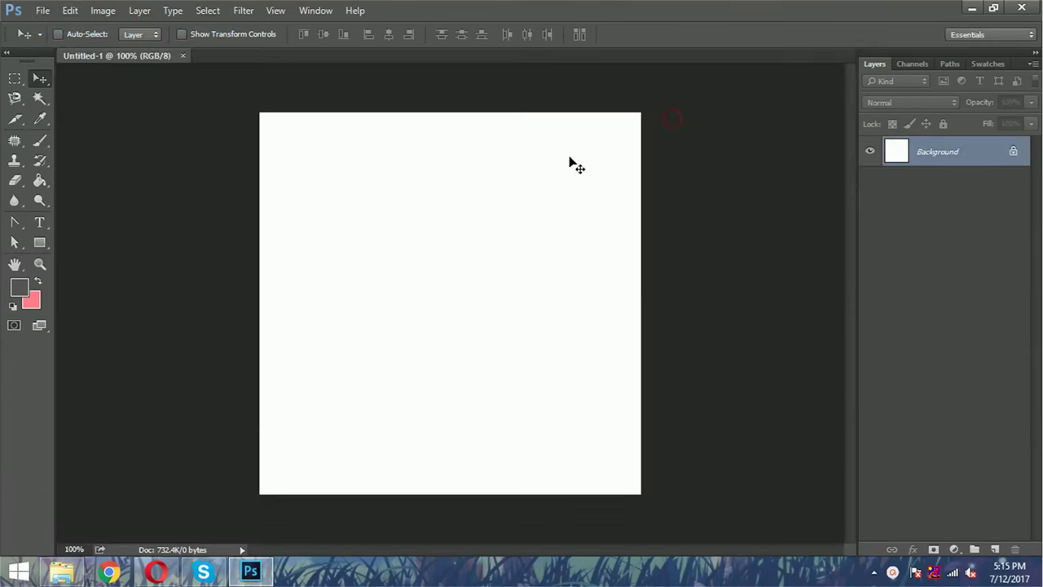
pyautogui.click(40, 242)
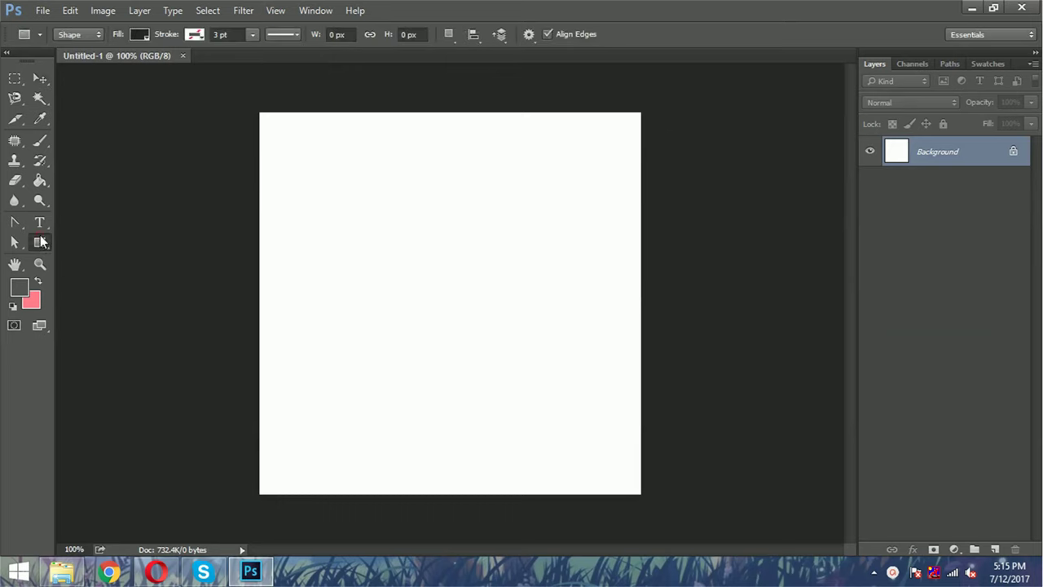
pyautogui.click(388, 224)
pyautogui.write('40')
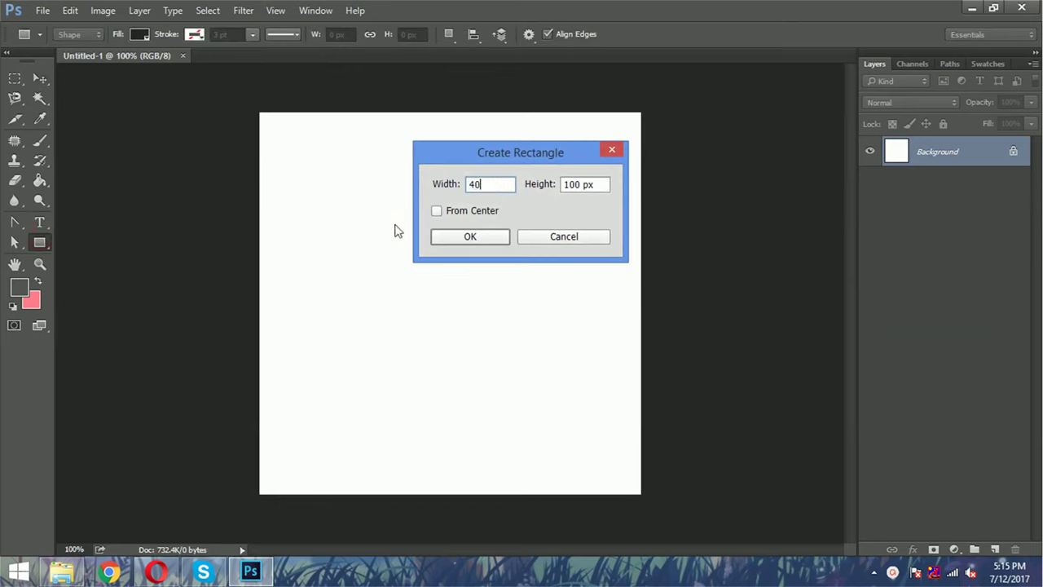
pyautogui.press('Tab')
pyautogui.write('40')
pyautogui.press('Return')
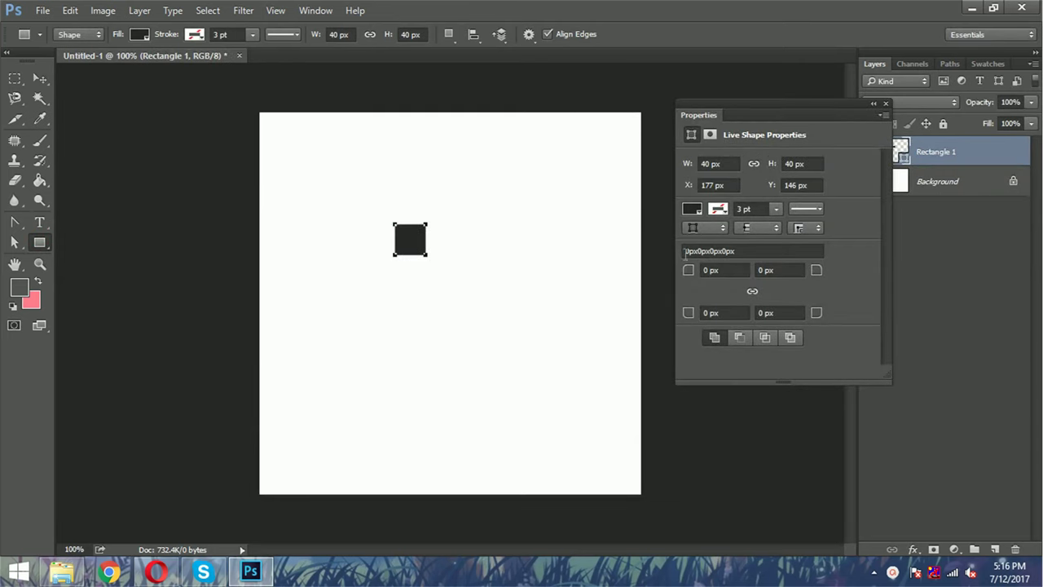
# - Round the rectangle's top-left and top-right corners to 10 px and close the Properties panel
pyautogui.click(724, 270)
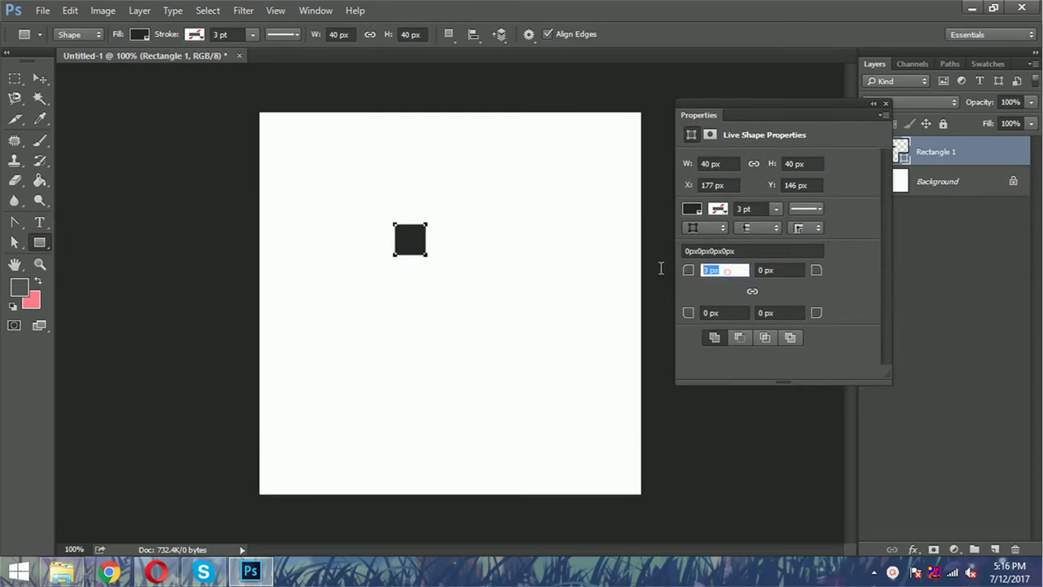
pyautogui.write('40')
pyautogui.press('Tab')
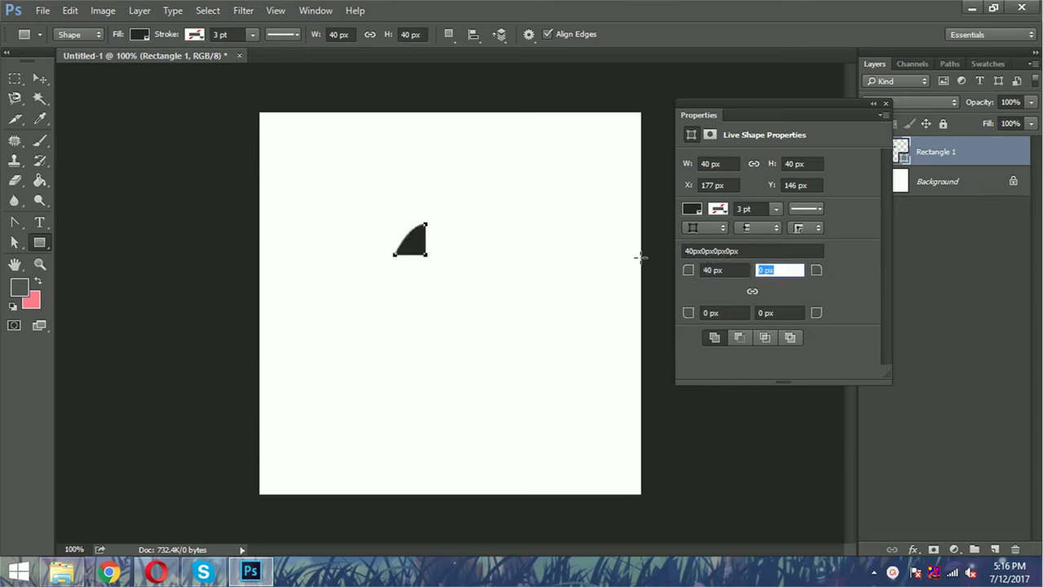
pyautogui.hotkey('shift', 'Tab')
pyautogui.press('BackSpace')
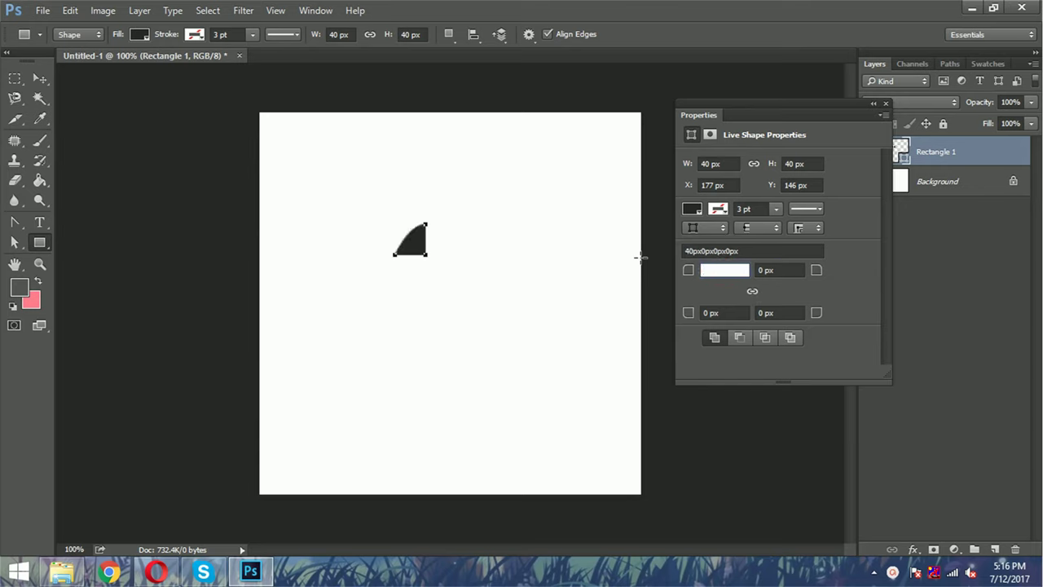
pyautogui.write('10')
pyautogui.press('Tab')
pyautogui.write('1')
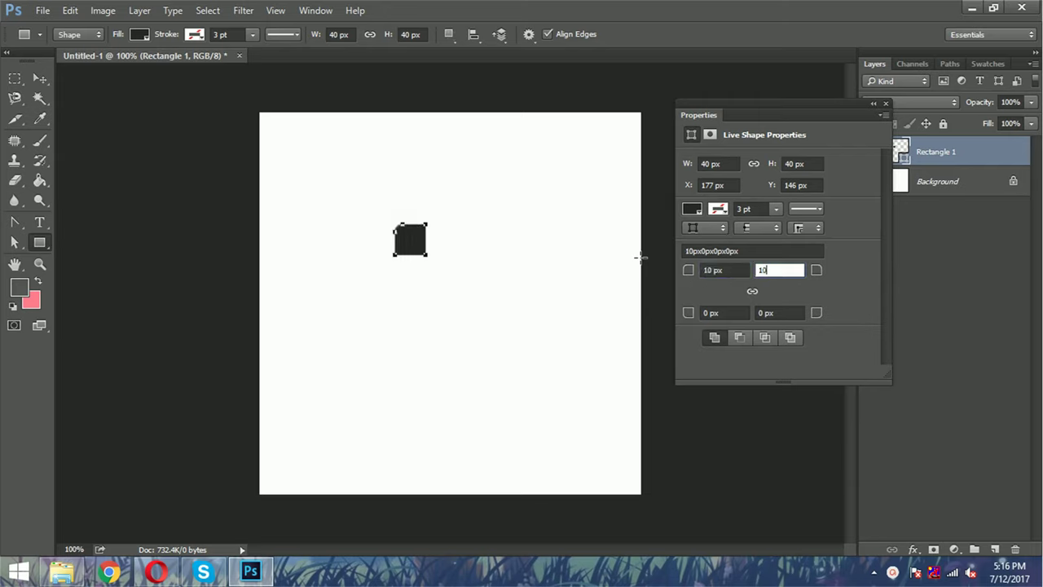
pyautogui.press('Return')
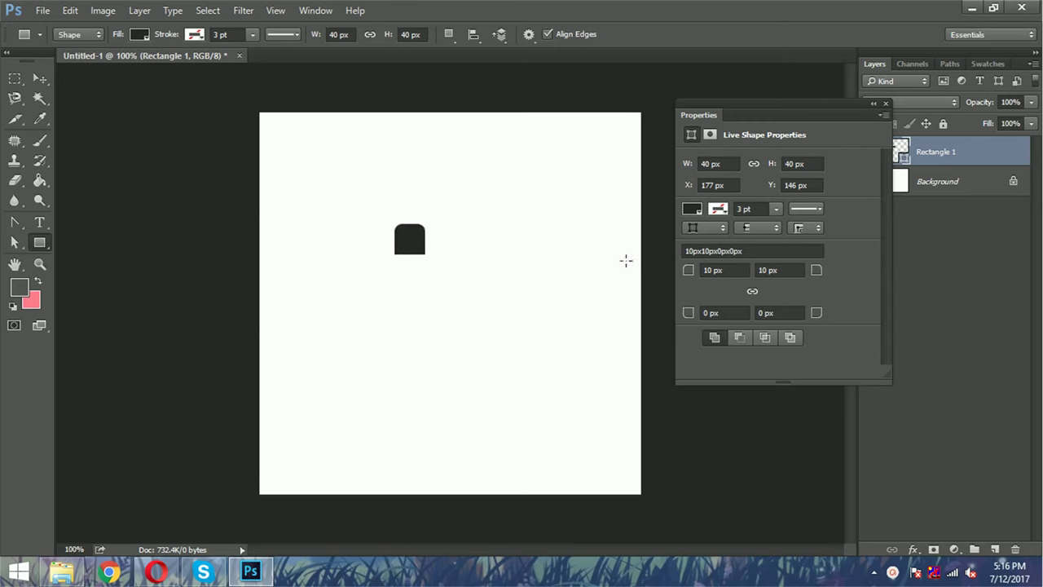
pyautogui.rightClick(804, 113)
pyautogui.click(811, 113)
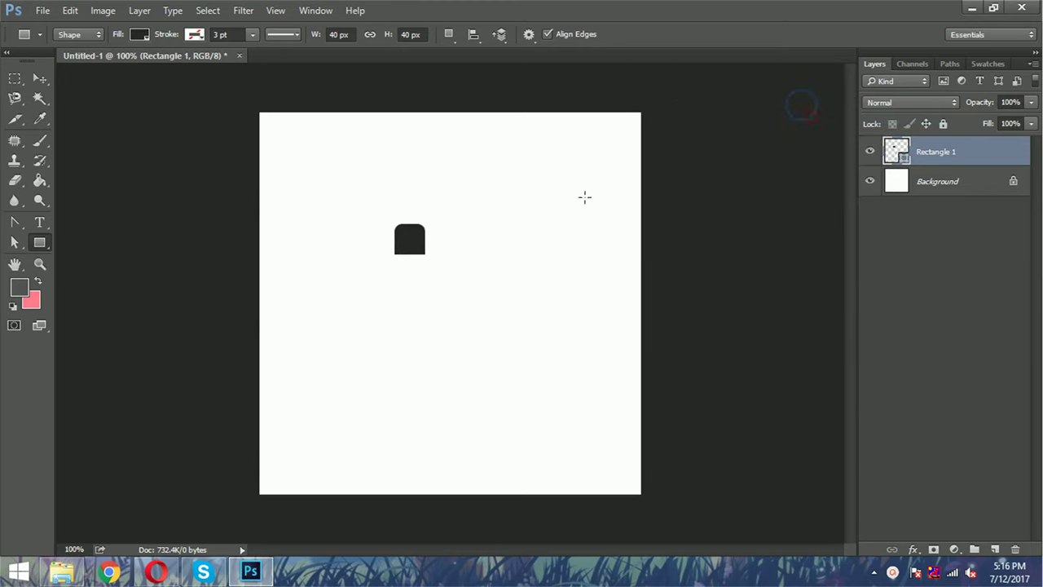
# - Move the rounded square down-left and rotate it about −58°
pyautogui.press('v')
pyautogui.moveTo(410, 238); pyautogui.dragTo(369, 335)
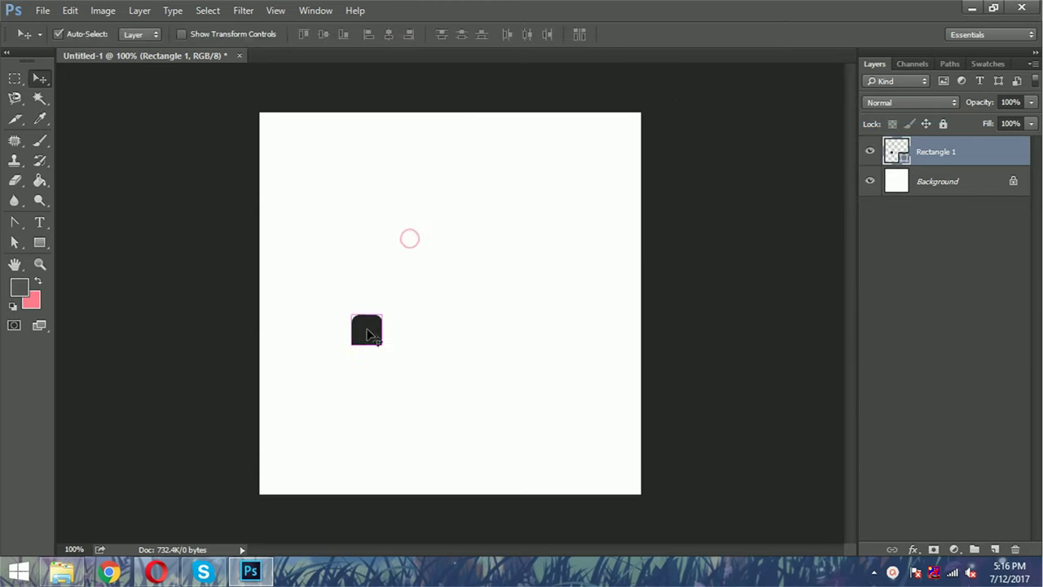
pyautogui.hotkey('ctrl', 't')
pyautogui.moveTo(423, 298); pyautogui.dragTo(370, 292)
pyautogui.press('Return')
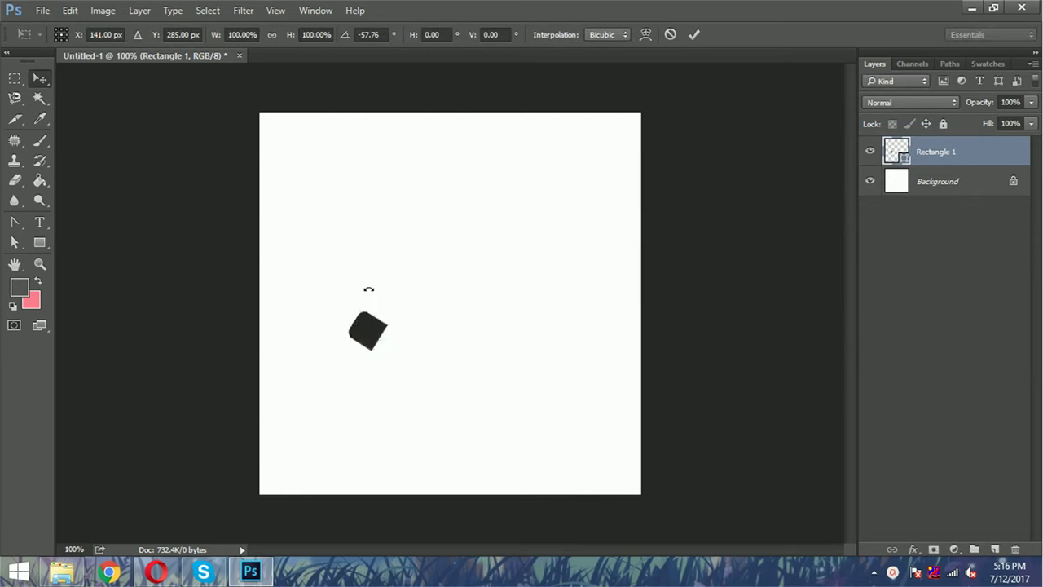
# - Shift the square slightly lower-left and duplicate it as Rectangle 1 copy
pyautogui.scroll(5, 447, 362)
pyautogui.scroll(-1, 405, 291)
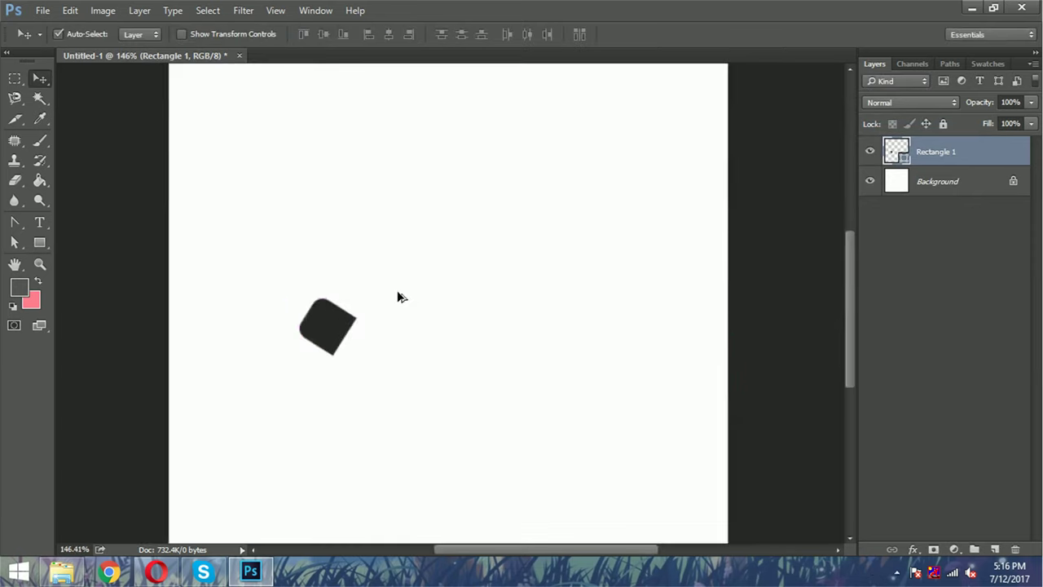
pyautogui.scroll(-1, 399, 296)
pyautogui.scroll(-2, 398, 302)
pyautogui.moveTo(359, 332); pyautogui.dragTo(335, 348)
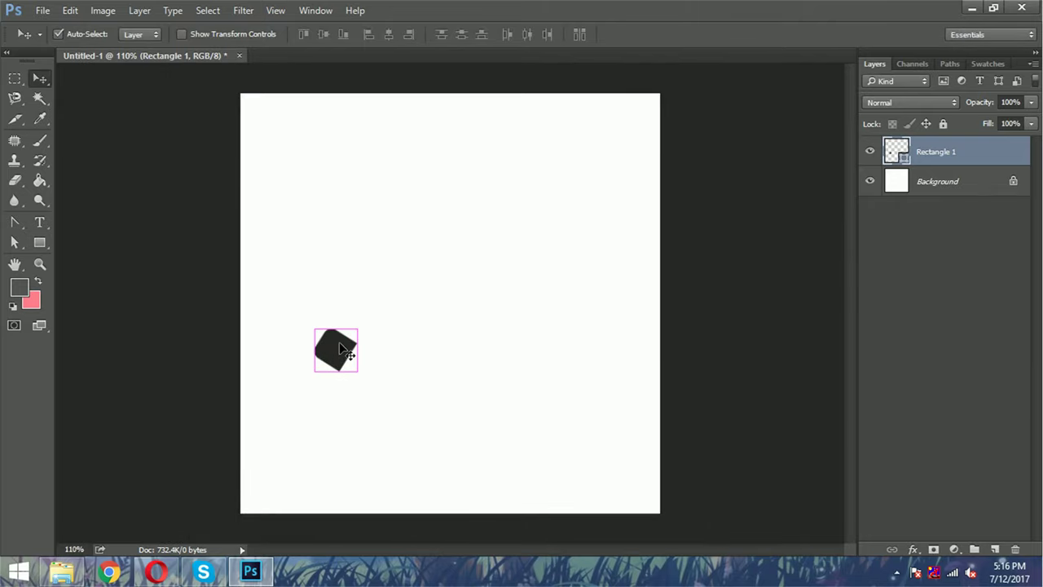
pyautogui.hotkey('ctrl', 'j')
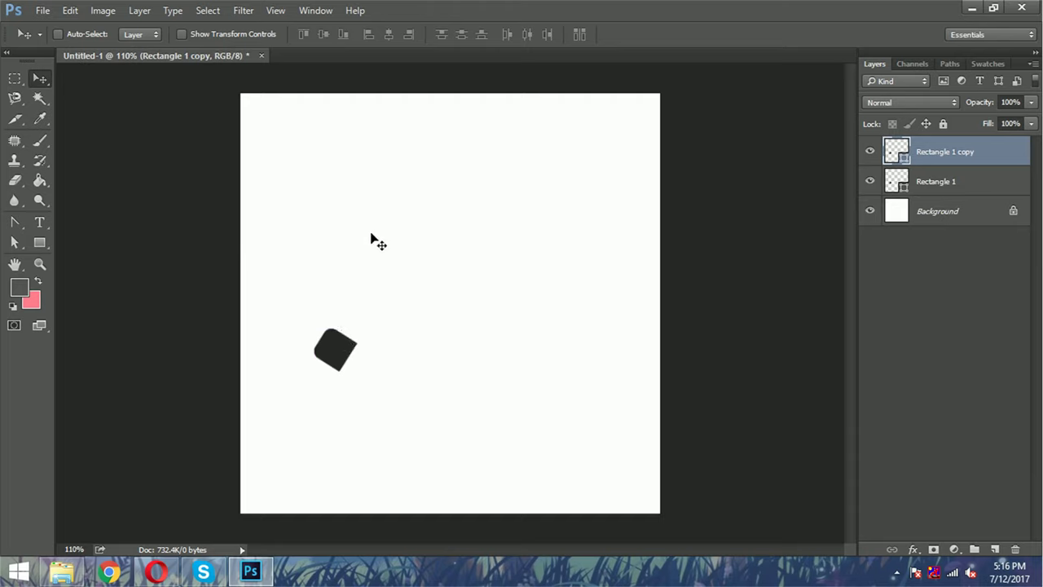
# - Draw a second 40 × 40 px square, Rectangle 2, and close the Properties panel
pyautogui.press('u')
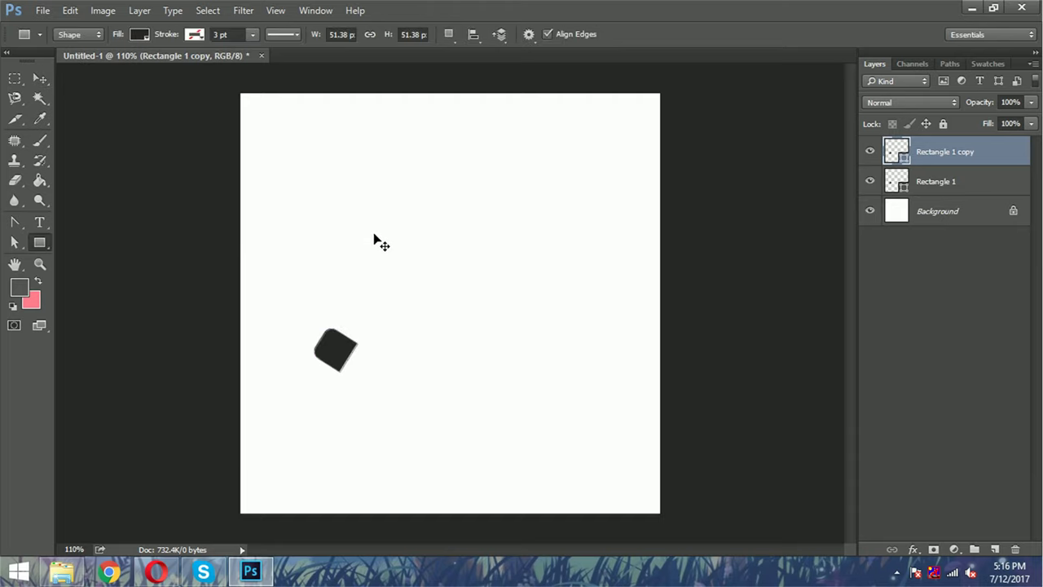
pyautogui.click(374, 235)
pyautogui.write('40')
pyautogui.press('Tab')
pyautogui.write('4')
pyautogui.press('Return')
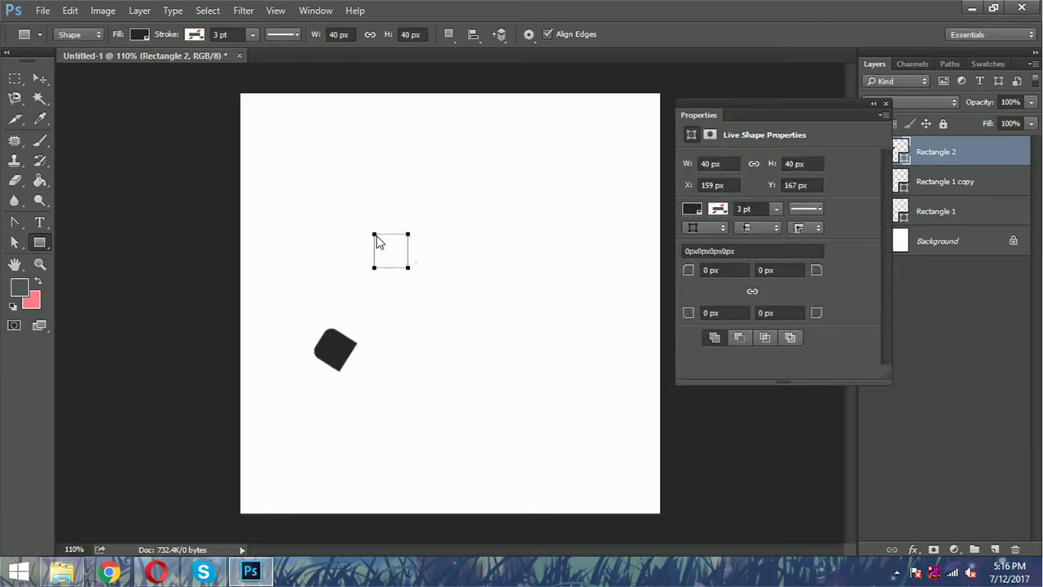
pyautogui.rightClick(760, 107)
pyautogui.click(780, 115)
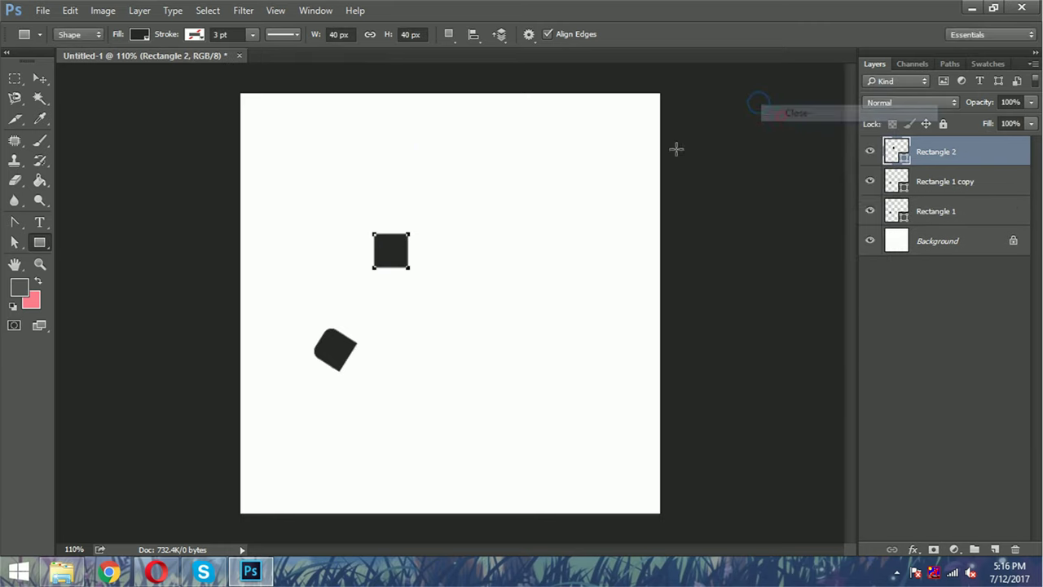
# - Move Rectangle 2 up against the end of the rounded shape
pyautogui.press('v')
pyautogui.hotkey('ctrl', 't')
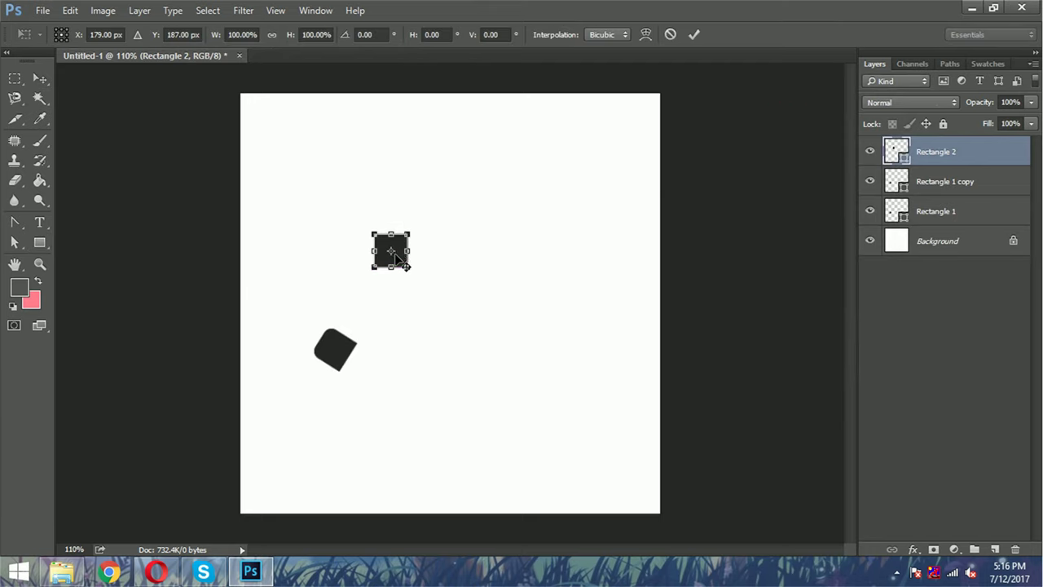
pyautogui.moveTo(393, 251)
pyautogui.mouseDown()
pyautogui.moveTo(385, 376)
pyautogui.moveTo(466, 261)
pyautogui.moveTo(391, 220)
pyautogui.mouseUp()
pyautogui.scroll(2, 399, 377)
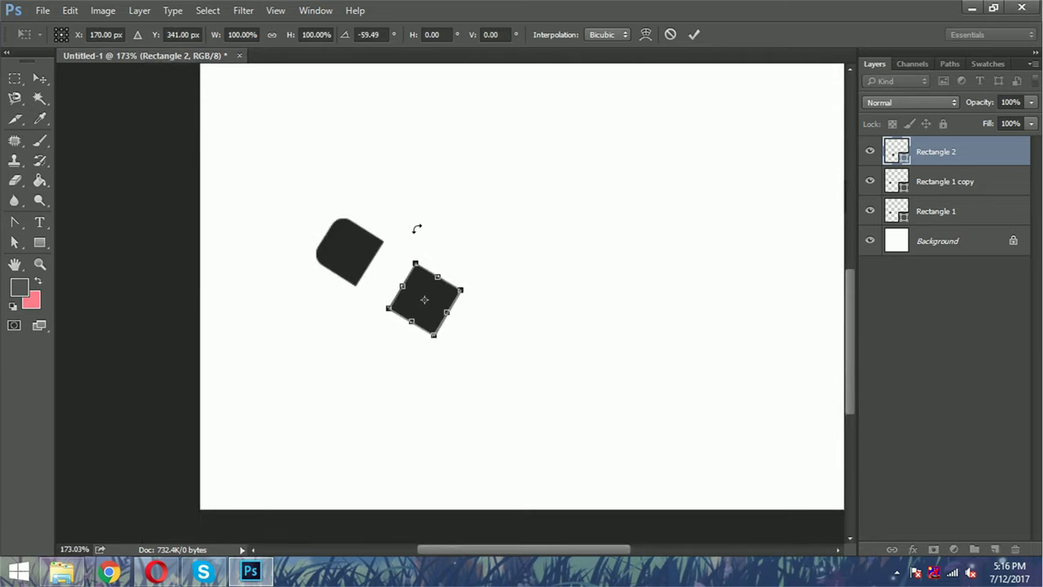
pyautogui.press('Return')
pyautogui.moveTo(422, 296); pyautogui.dragTo(392, 274)
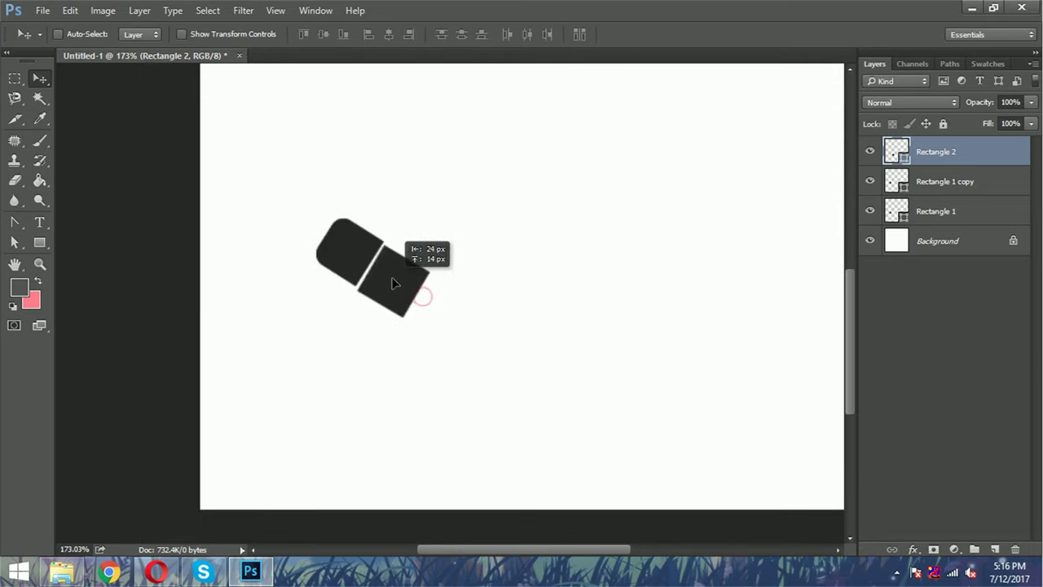
pyautogui.moveTo(392, 278); pyautogui.dragTo(394, 281)
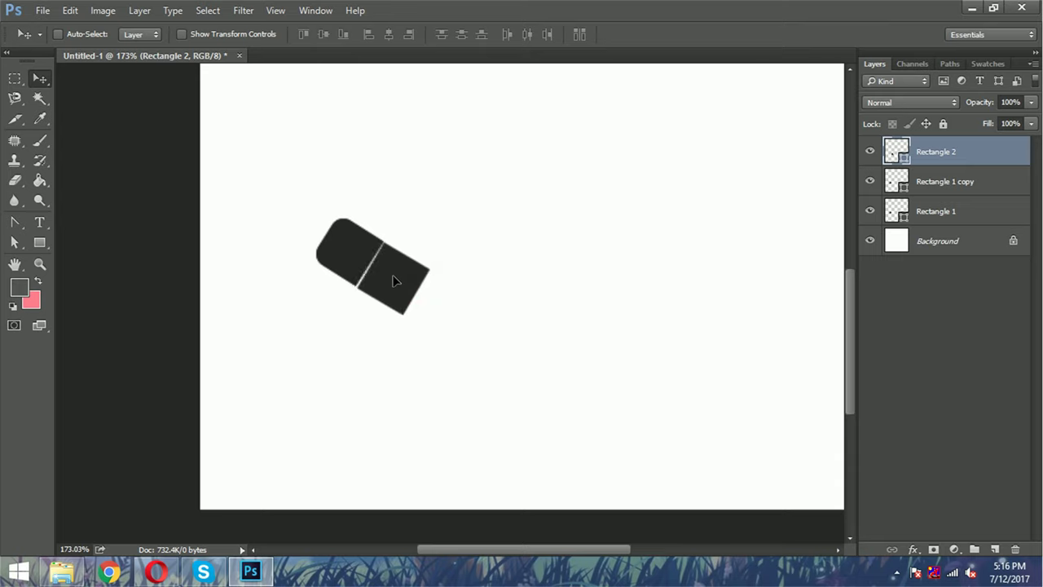
# - Rotate Rectangle 2 about 2° and reposition it to close the seam
pyautogui.hotkey('ctrl', 't')
pyautogui.moveTo(393, 281); pyautogui.dragTo(395, 282)
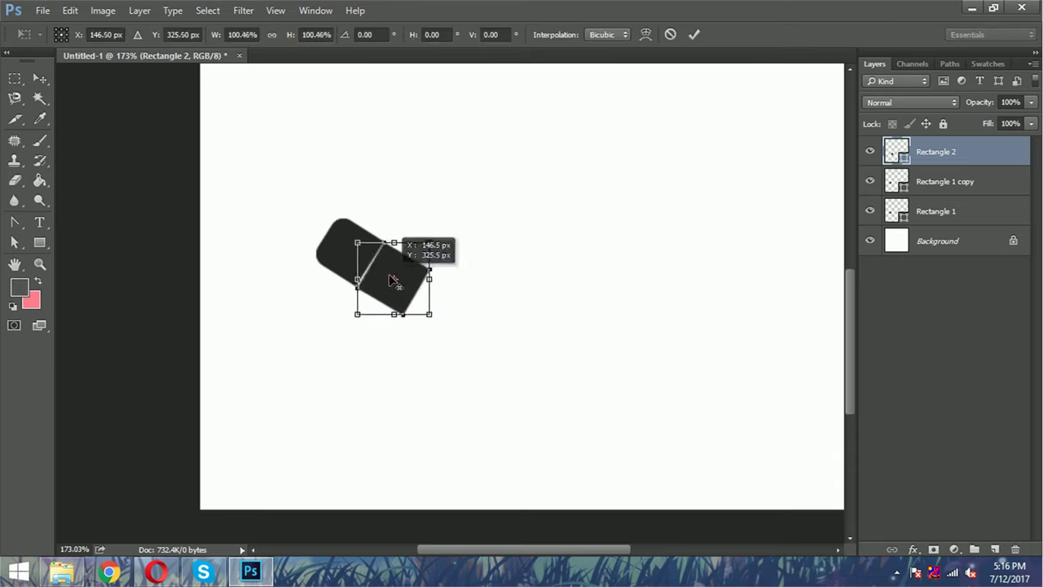
pyautogui.moveTo(426, 335); pyautogui.dragTo(424, 335)
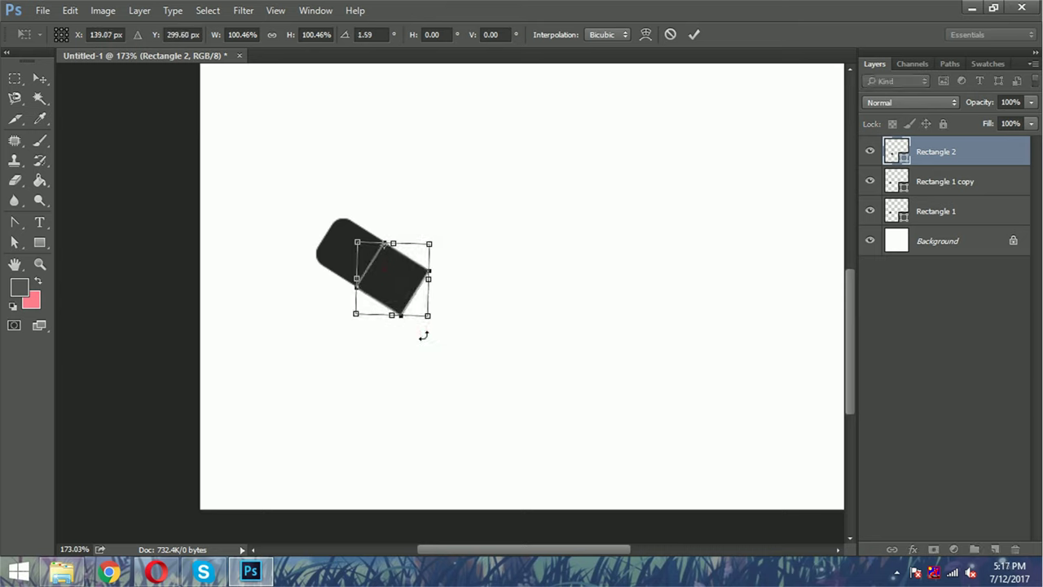
pyautogui.press('Return')
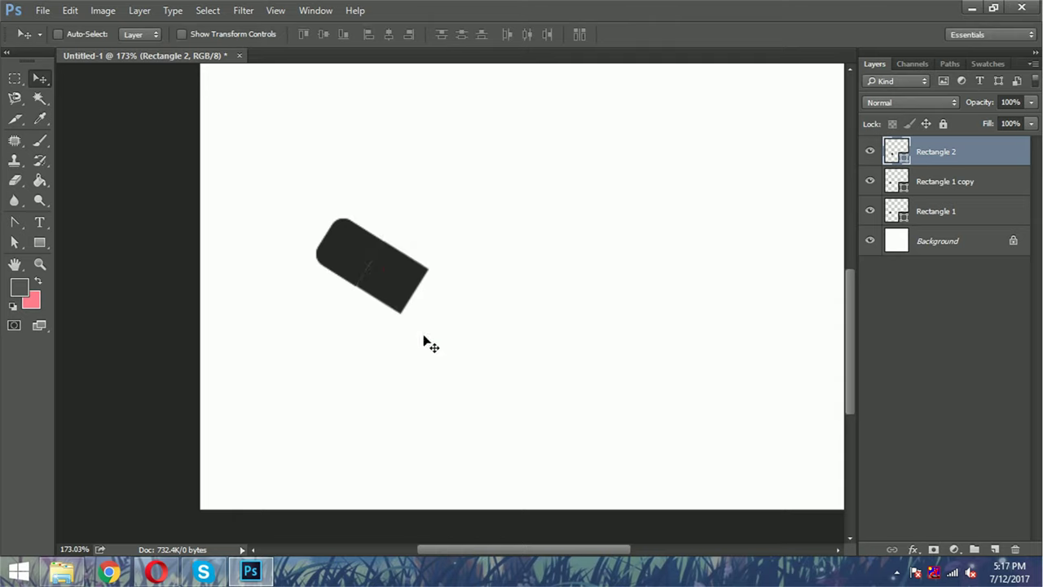
pyautogui.press('ctrl')
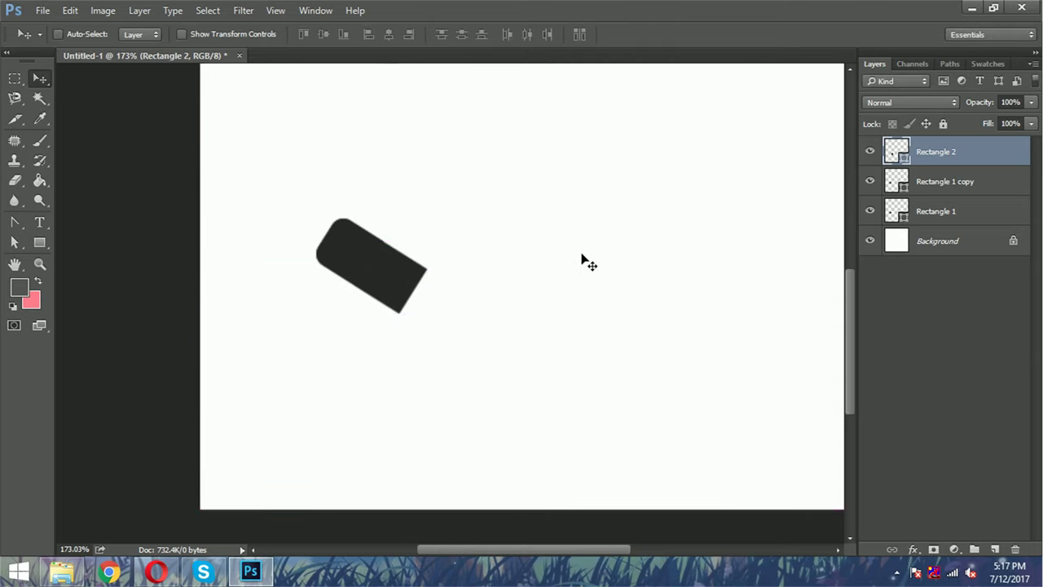
# - Duplicate Rectangle 2 and nudge the copy down-right to extend the first stroke
pyautogui.rightClick(922, 154)
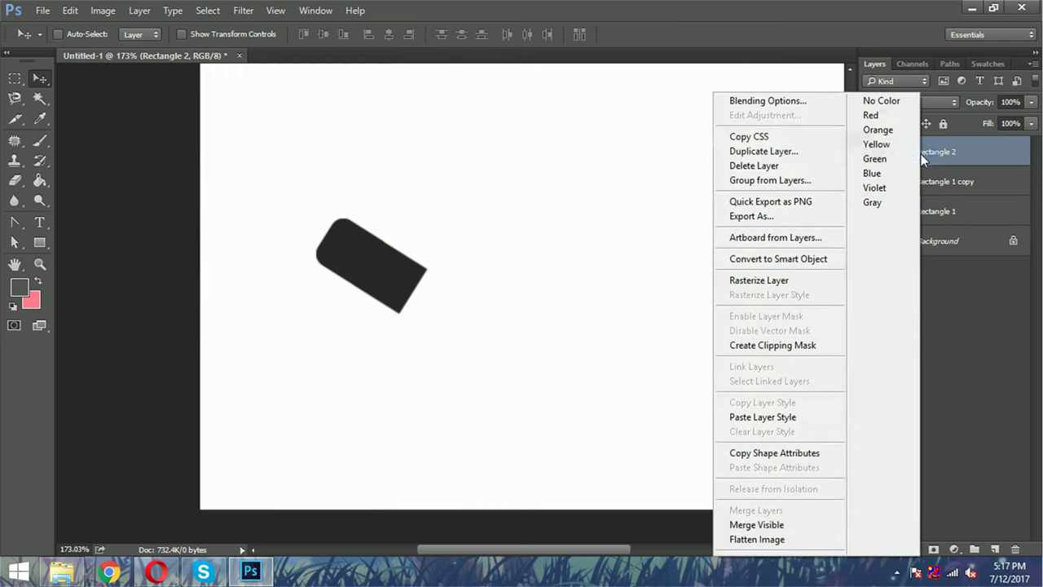
pyautogui.click(814, 157)
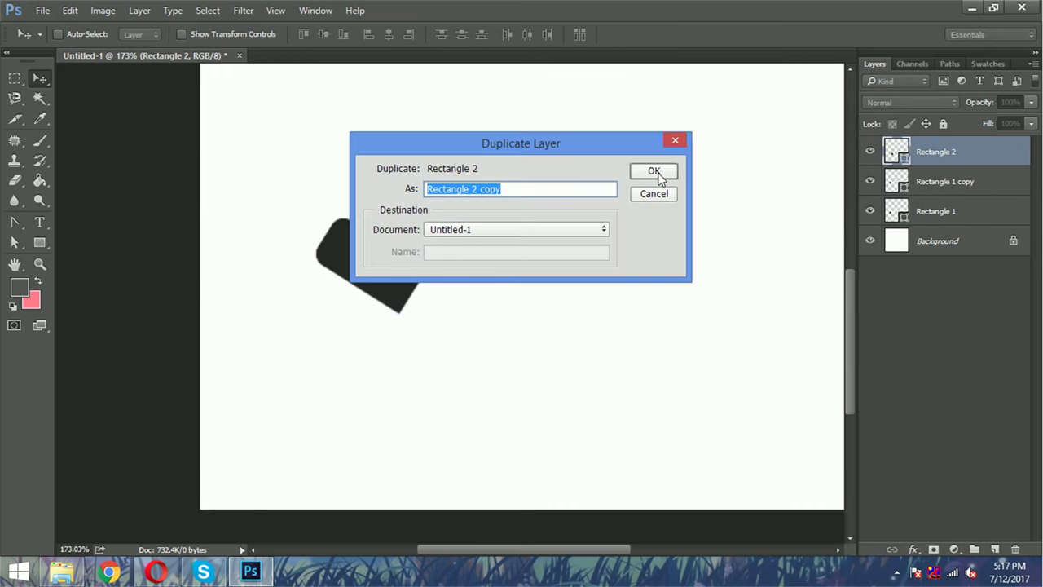
pyautogui.click(657, 173)
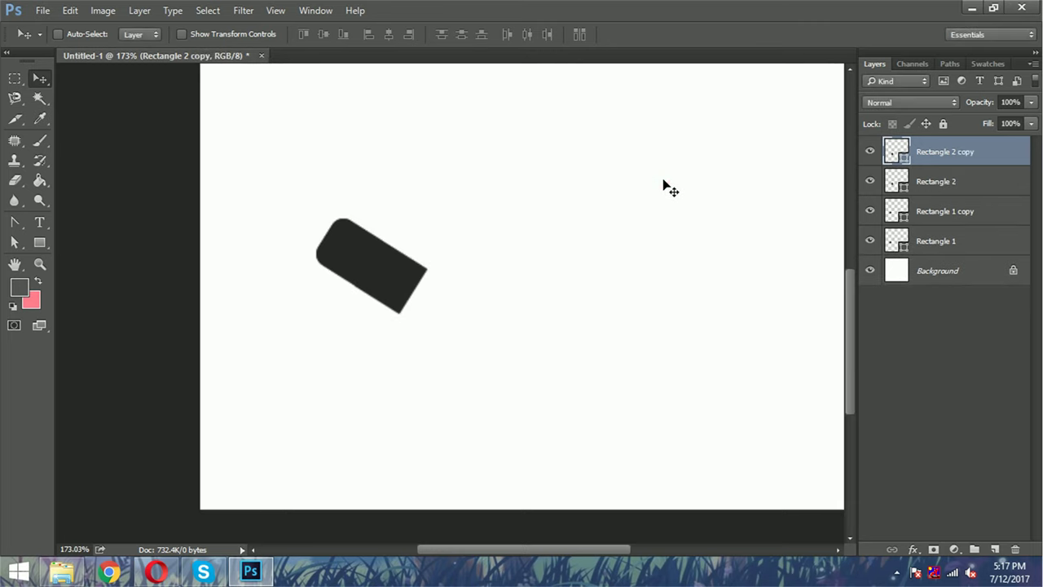
pyautogui.hotkey('ctrl', 't')
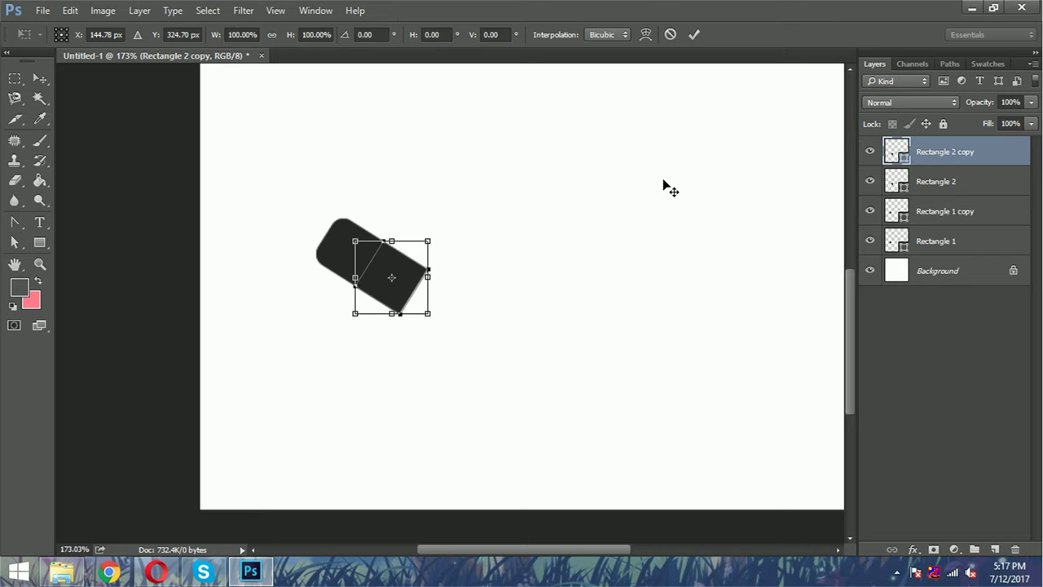
pyautogui.hotkey('shift', 'Down')
pyautogui.hotkey('shift', 'Right')
pyautogui.hotkey('shift', 'Down')
pyautogui.hotkey('shift', 'Right')
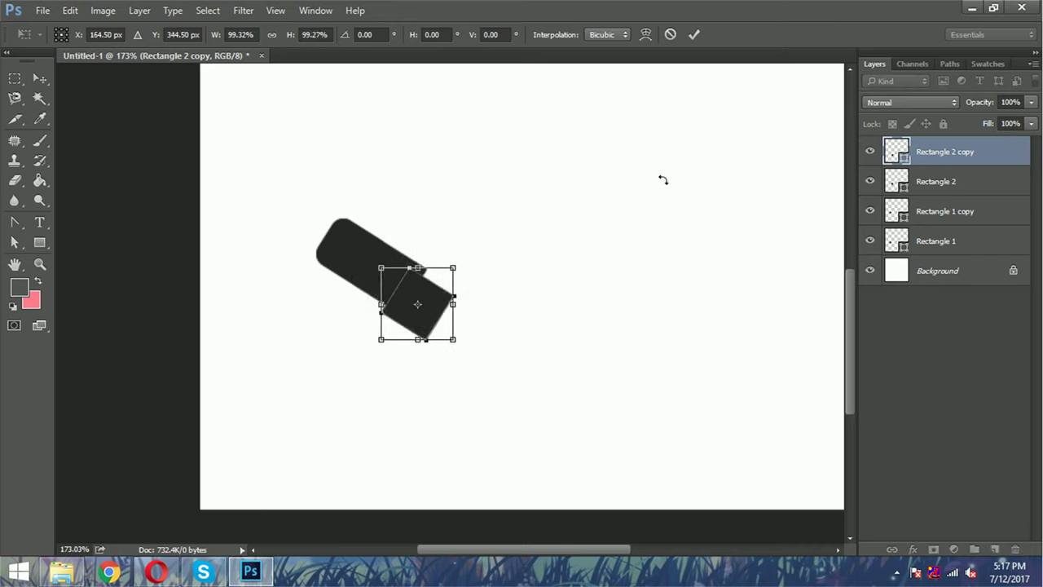
pyautogui.hotkey('shift', 'Right')
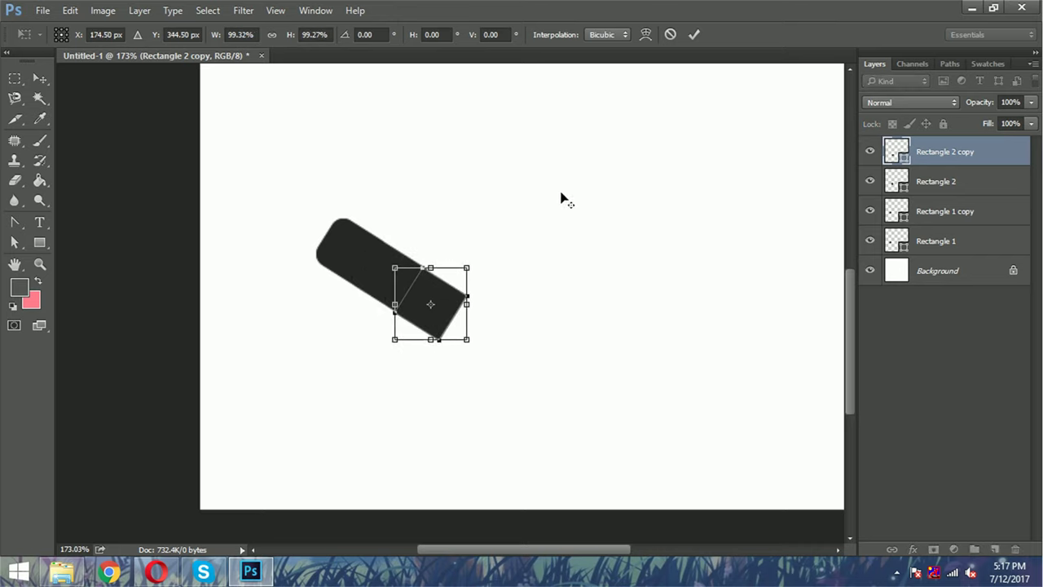
pyautogui.scroll(3, 426, 303)
pyautogui.scroll(2, 435, 309)
pyautogui.press('Up')
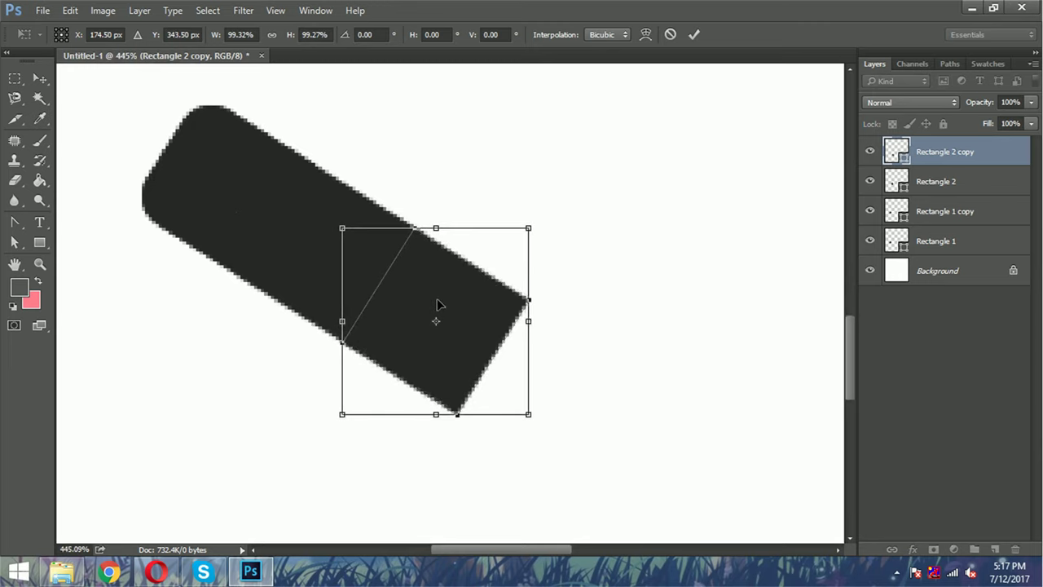
pyautogui.press('Return')
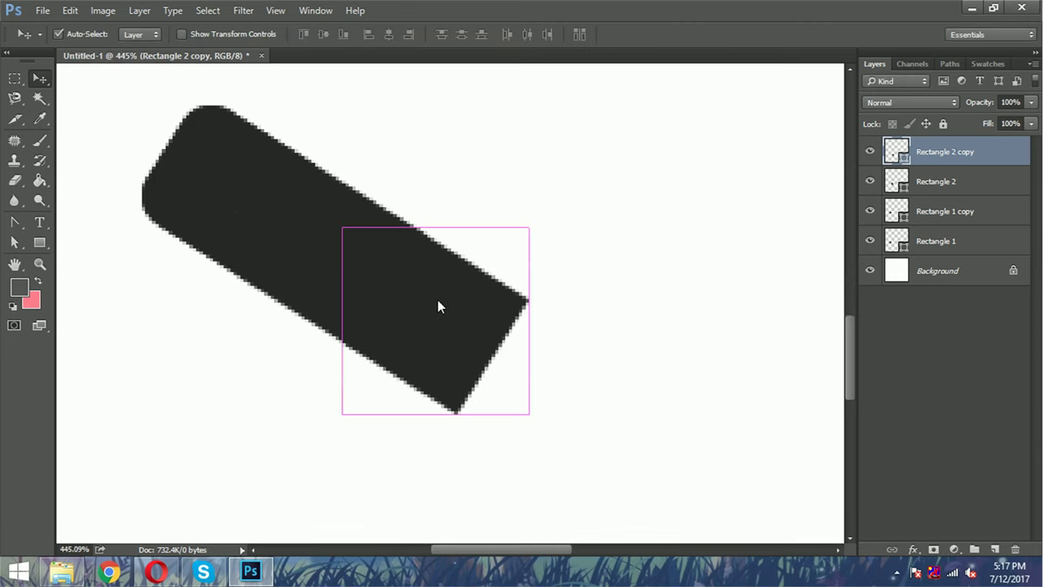
# - Duplicate the Rectangle 2 copy layer as Rectangle 2 copy 2
pyautogui.rightClick(914, 153)
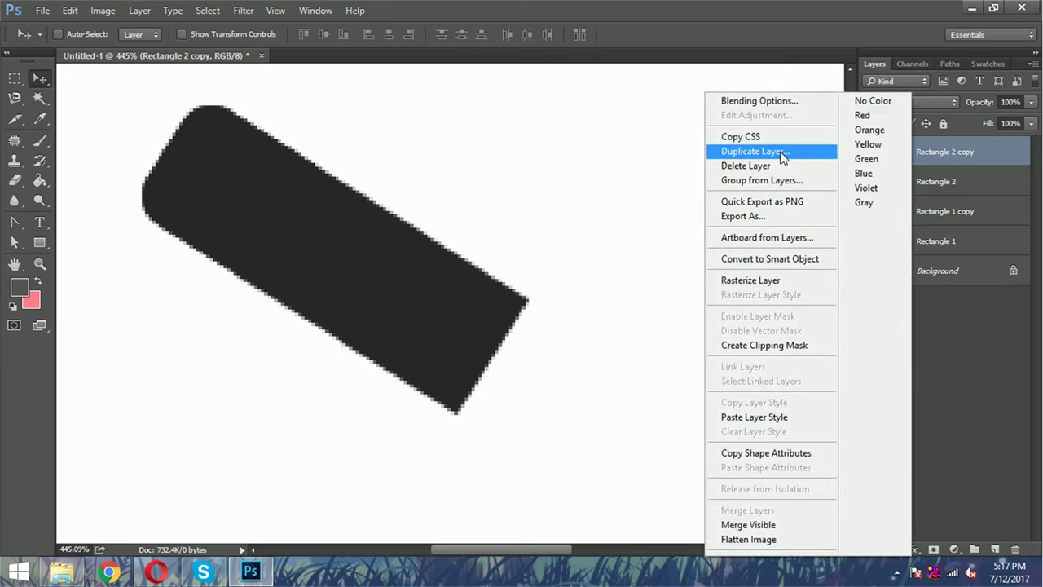
pyautogui.click(780, 150)
pyautogui.click(657, 173)
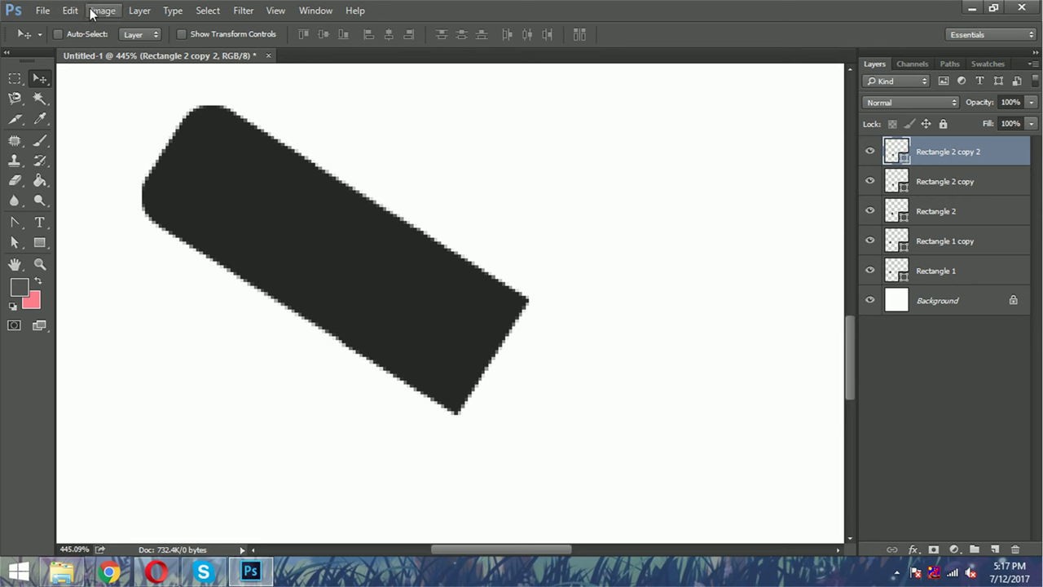
# - Apply Edit > Transform Again to the duplicate and fit the canvas on screen
pyautogui.click(77, 10)
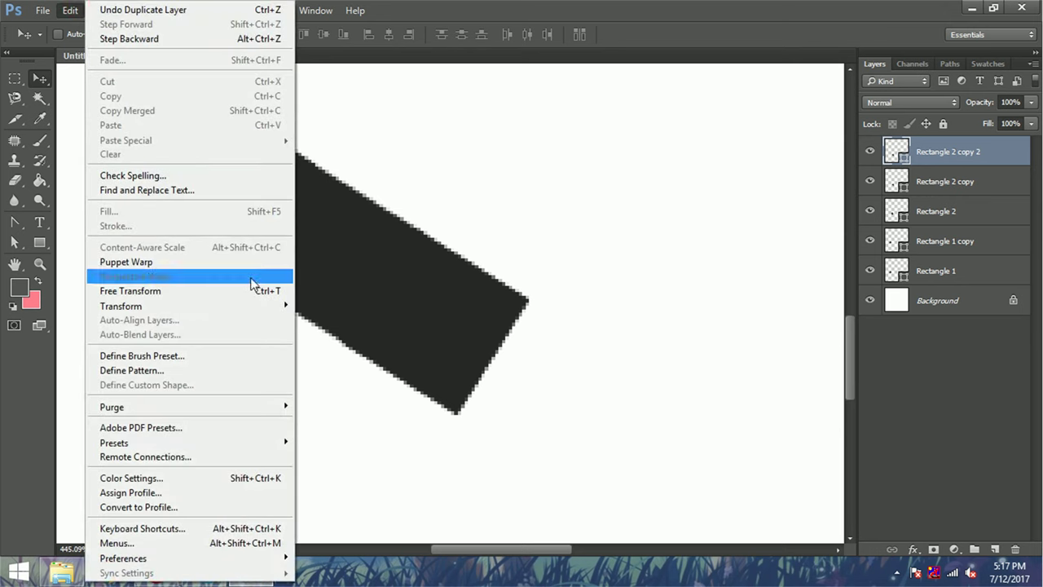
pyautogui.moveTo(121, 306)
pyautogui.click(339, 307)
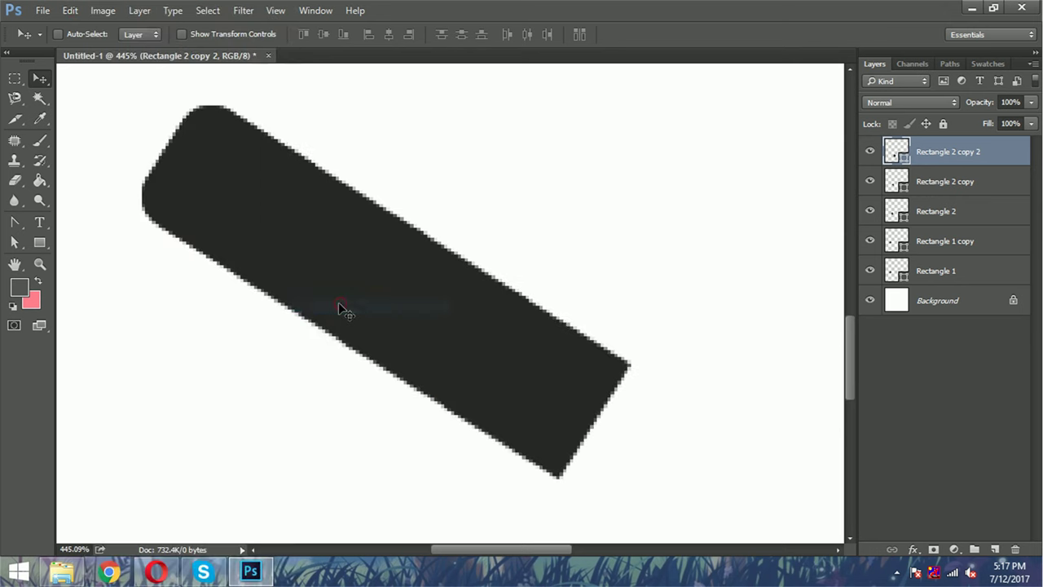
pyautogui.hotkey('ctrl', '0')
pyautogui.press('ctrl')
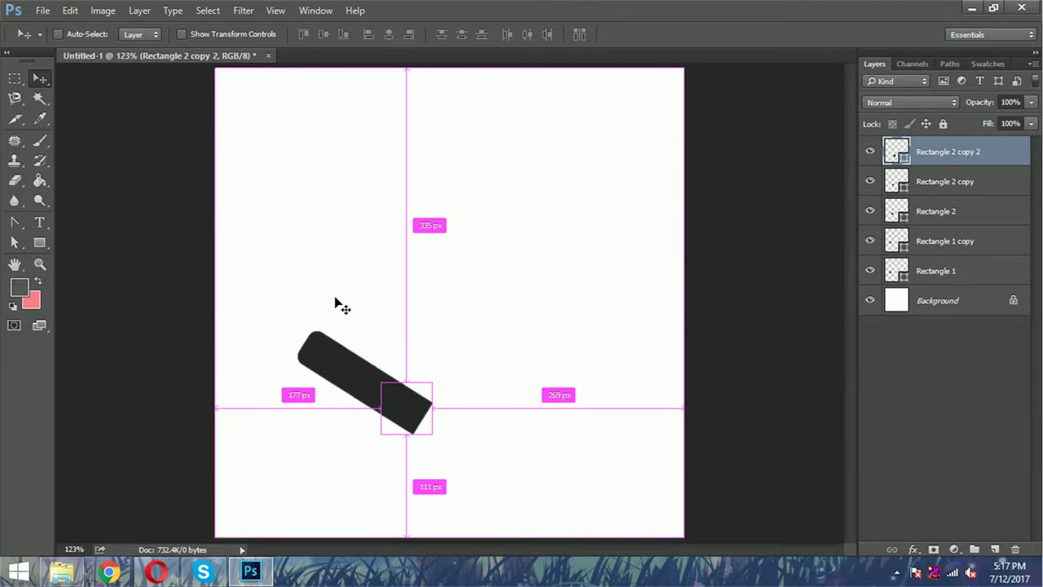
pyautogui.press('ctrl')
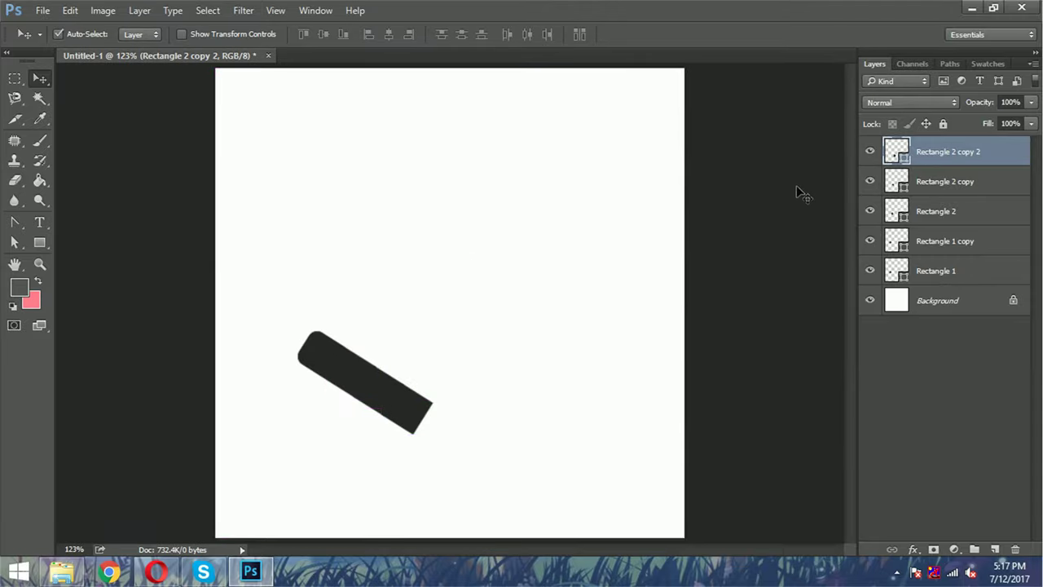
# - Duplicate the end piece and rotate it to begin the tick's upward stroke
pyautogui.hotkey('ctrl', 'j')
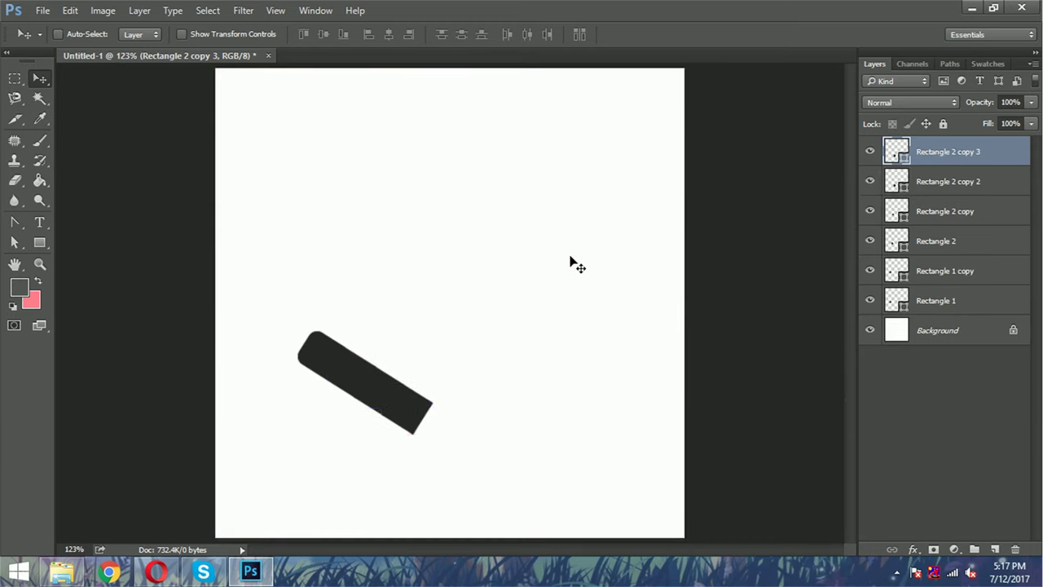
pyautogui.hotkey('ctrl', 't')
pyautogui.moveTo(577, 266); pyautogui.dragTo(570, 256)
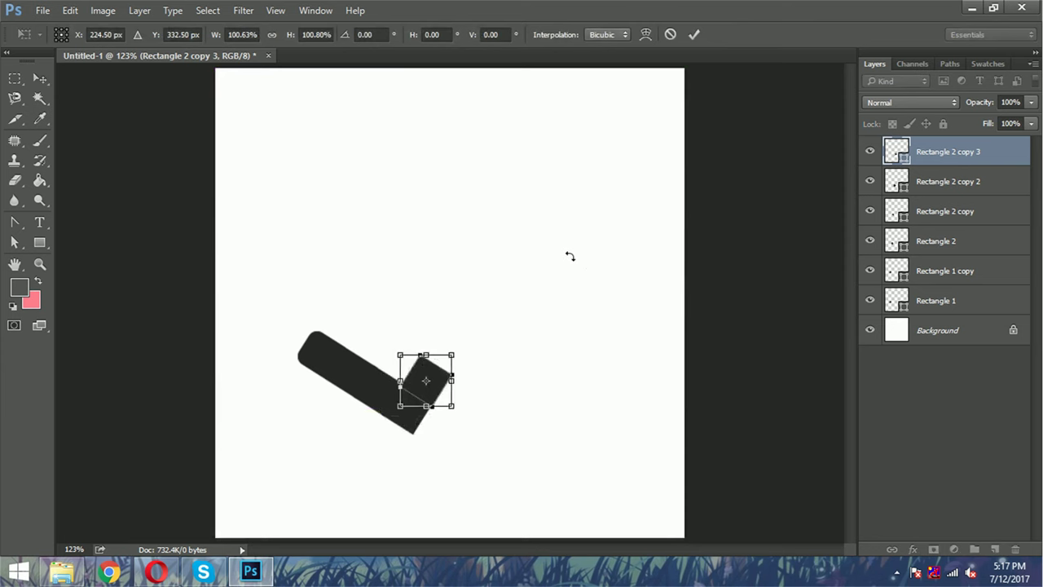
pyautogui.scroll(2, 380, 466)
pyautogui.scroll(2, 466, 400)
pyautogui.scroll(2, 473, 342)
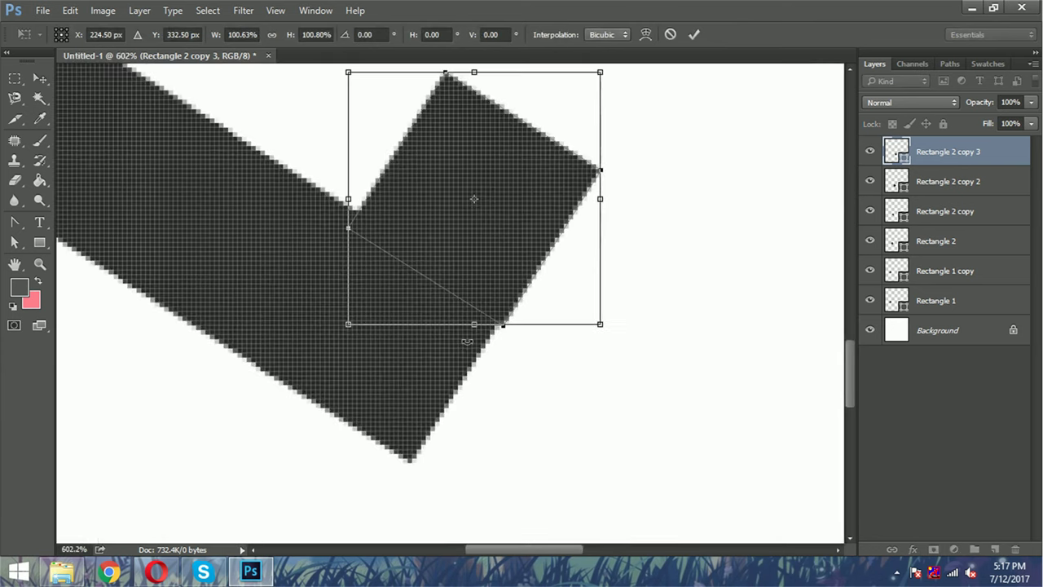
pyautogui.scroll(2, 454, 386)
pyautogui.press('Up')
pyautogui.press('Up')
pyautogui.press('Up')
pyautogui.press('Up')
pyautogui.press('Right')
pyautogui.press('Right')
pyautogui.press('Down')
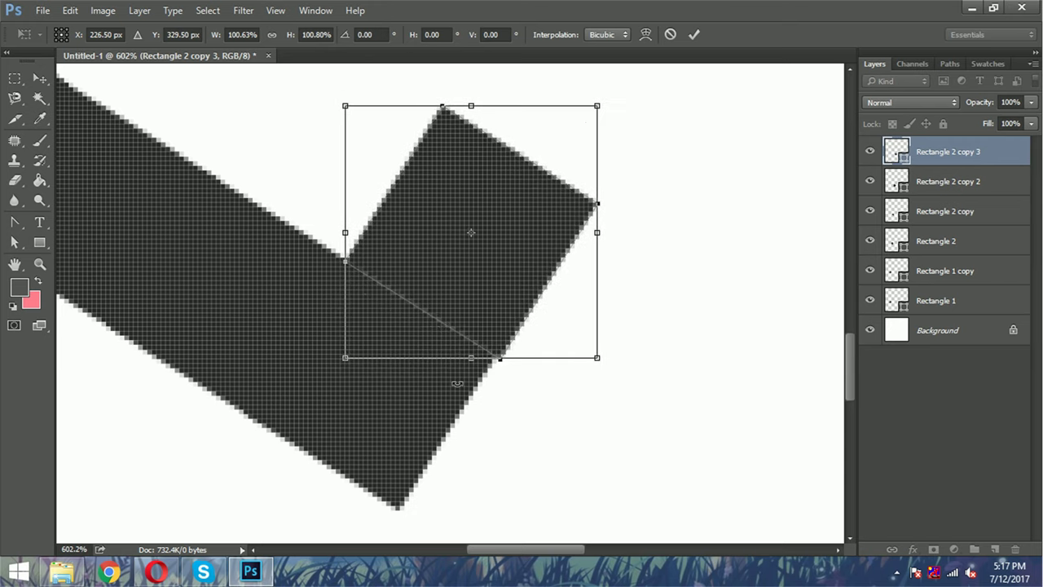
pyautogui.press('Left')
pyautogui.press('Return')
pyautogui.hotkey('ctrl', '0')
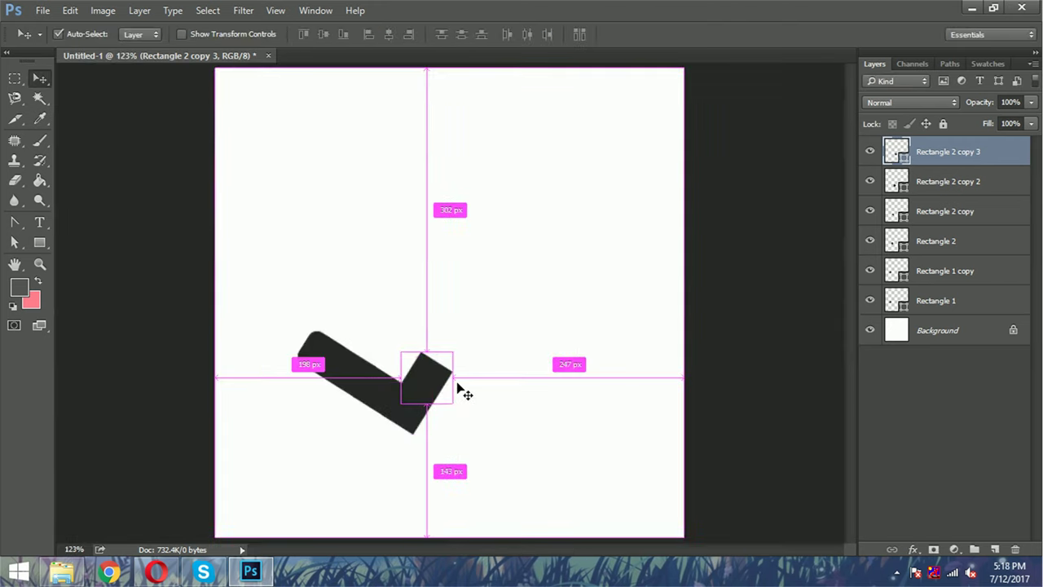
# - Add two more copies with Transform Again, aligning the top piece to the stroke
pyautogui.hotkey('ctrl', 'j')
pyautogui.hotkey('ctrl', 'shift', 't')
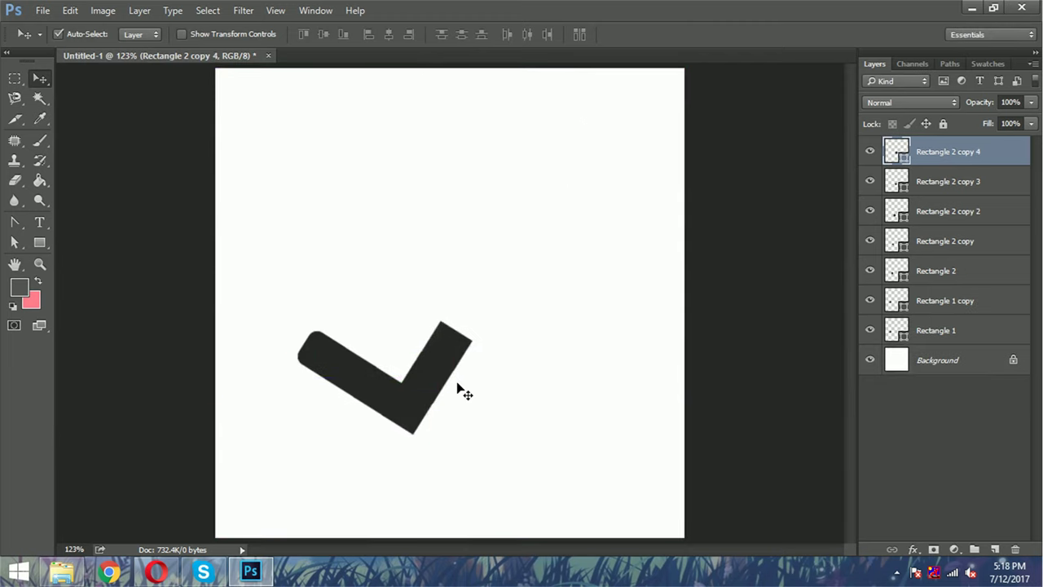
pyautogui.hotkey('ctrl', 'j')
pyautogui.hotkey('ctrl', 'shift', 't')
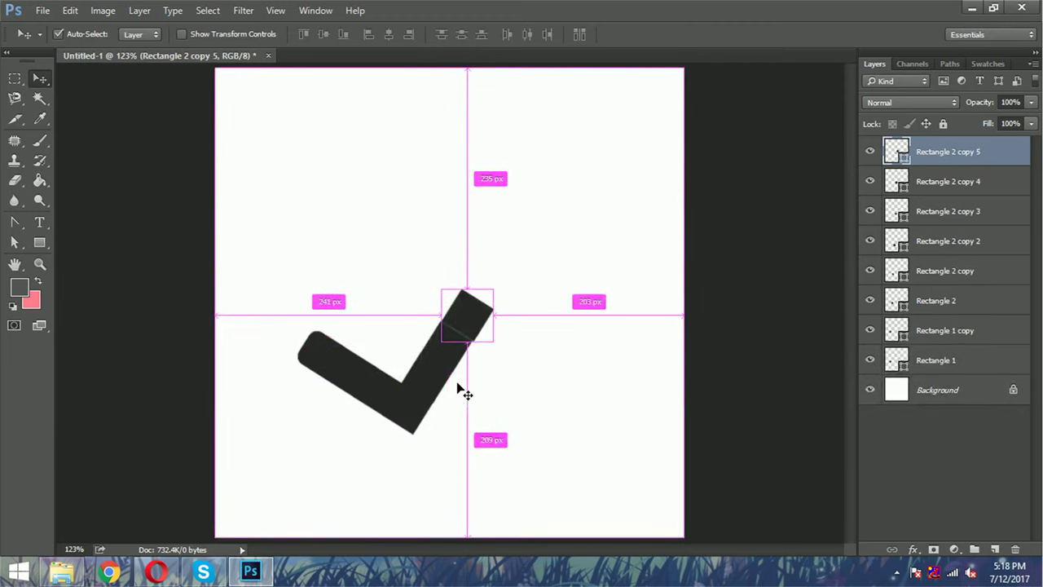
pyautogui.scroll(3, 436, 362)
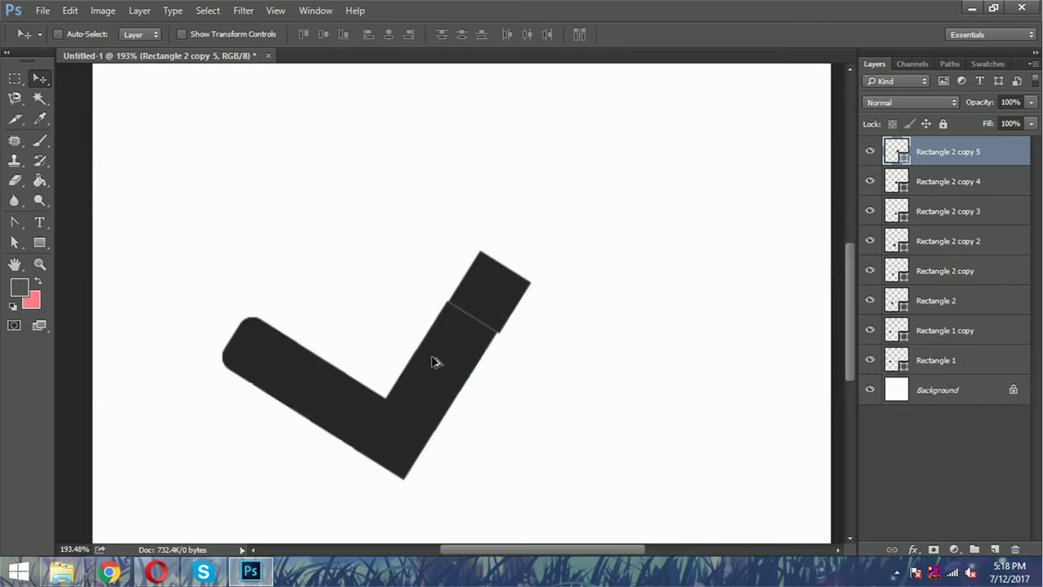
pyautogui.press('Left')
pyautogui.press('Down')
pyautogui.press('Left')
pyautogui.press('Right')
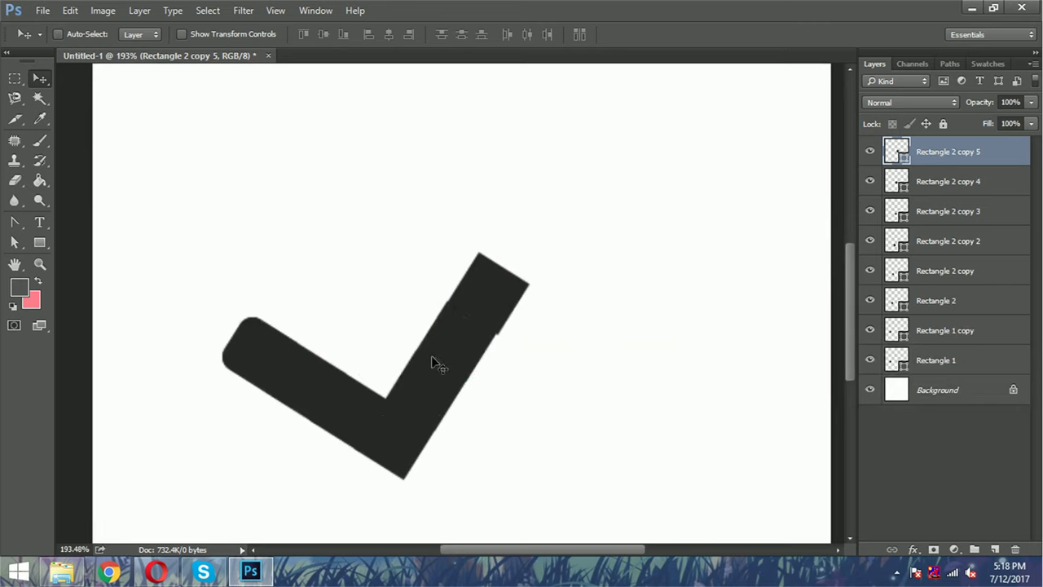
pyautogui.press('Left')
pyautogui.press('ctrl')
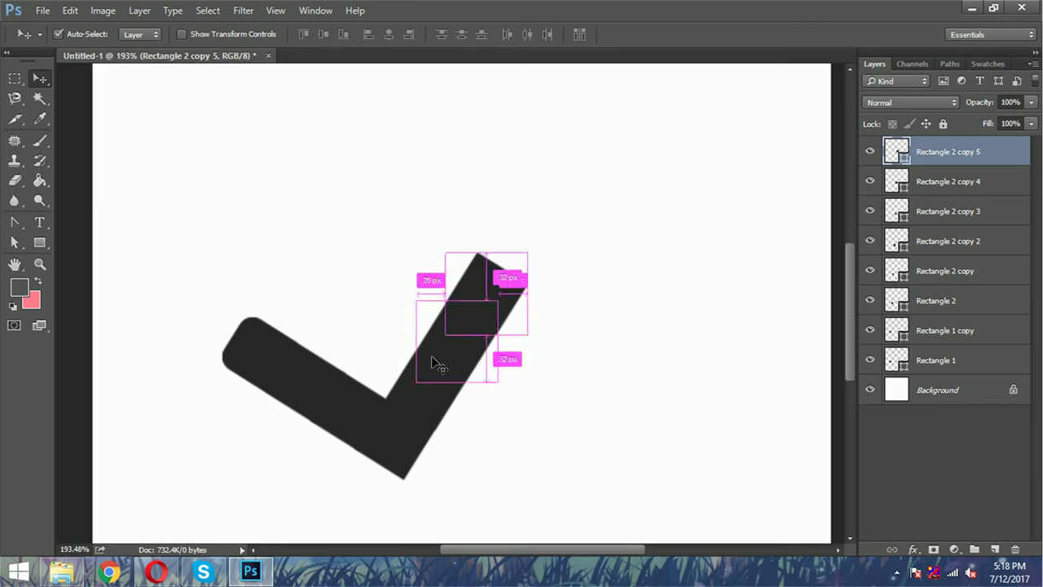
# - Add another copy shifted up-right and nudge it left to close the seam
pyautogui.hotkey('ctrl', 'j')
pyautogui.hotkey('shift', 'Up')
pyautogui.hotkey('shift', 'Up')
pyautogui.hotkey('shift', 'Up')
pyautogui.hotkey('shift', 'Right')
pyautogui.hotkey('shift', 'Right')
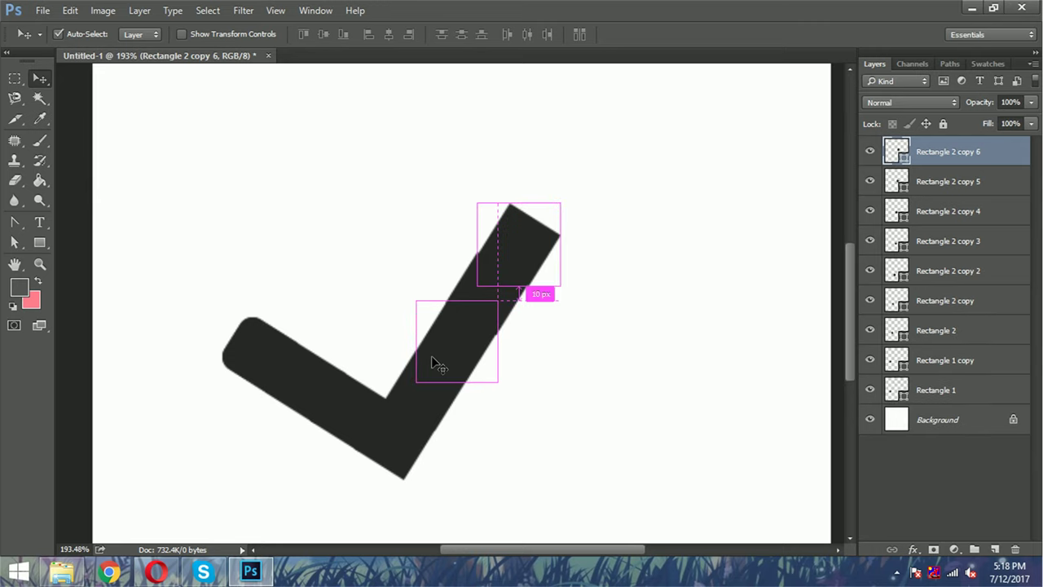
pyautogui.press('ctrl')
pyautogui.press('Left')
pyautogui.press('ctrl')
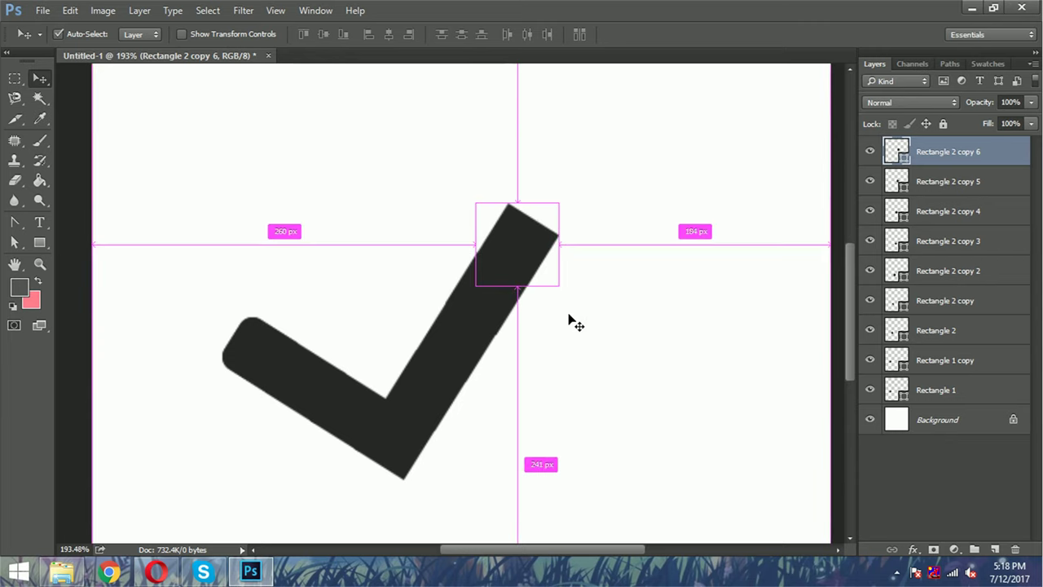
# - Add the last two copies up to Rectangle 2 copy 8 at the stroke's top end
pyautogui.hotkey('ctrl', 'j')
pyautogui.hotkey('shift', 'Up')
pyautogui.hotkey('shift', 'Up')
pyautogui.hotkey('shift', 'Up')
pyautogui.hotkey('shift', 'Right')
pyautogui.hotkey('shift', 'Right')
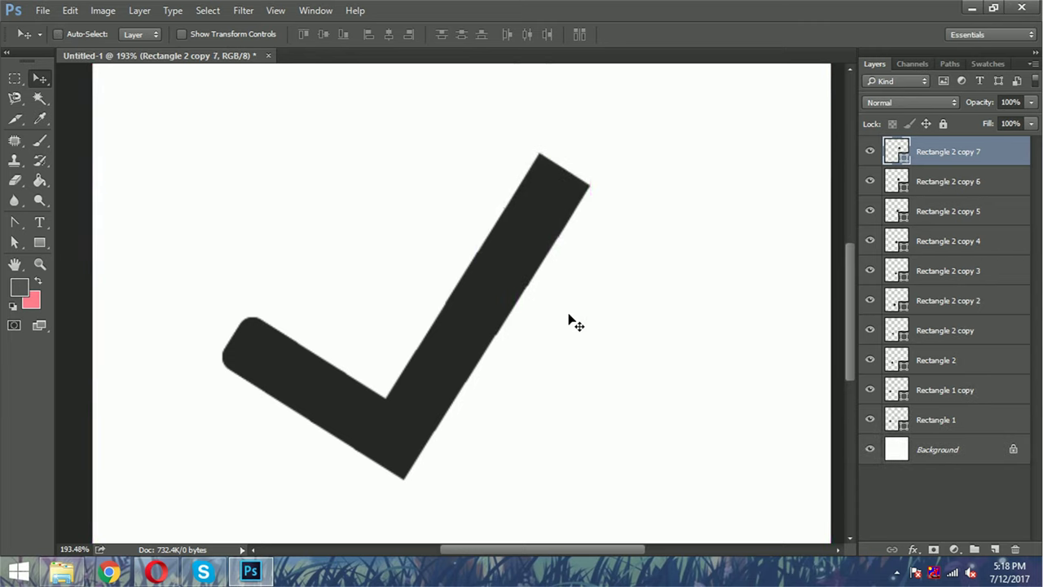
pyautogui.press('ctrl')
pyautogui.hotkey('ctrl', 'j')
pyautogui.hotkey('shift', 'Up')
pyautogui.hotkey('shift', 'Up')
pyautogui.hotkey('shift', 'Up')
pyautogui.hotkey('shift', 'Right')
pyautogui.hotkey('shift', 'Right')
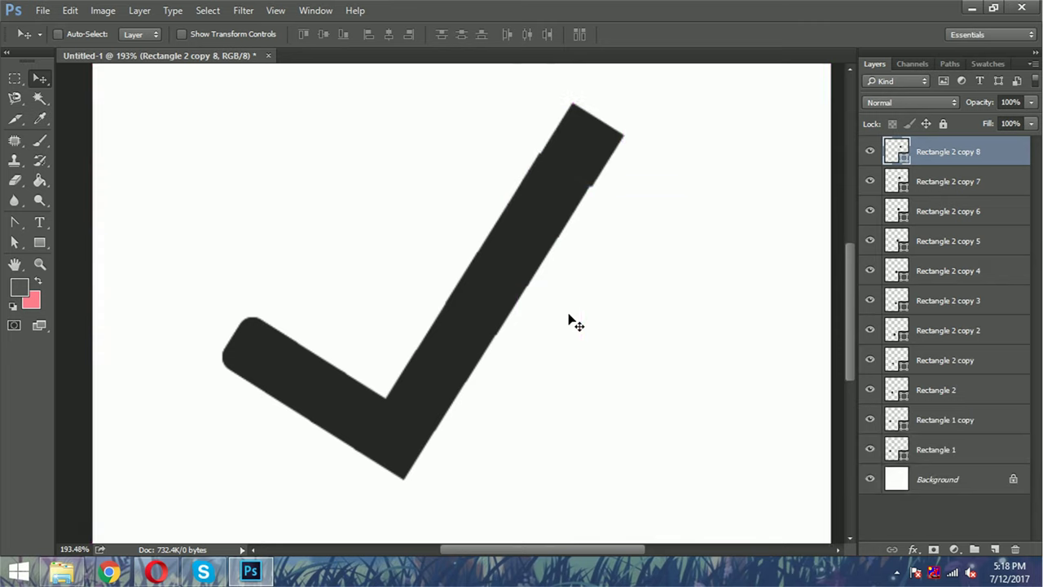
pyautogui.press('Left')
pyautogui.press('ctrl')
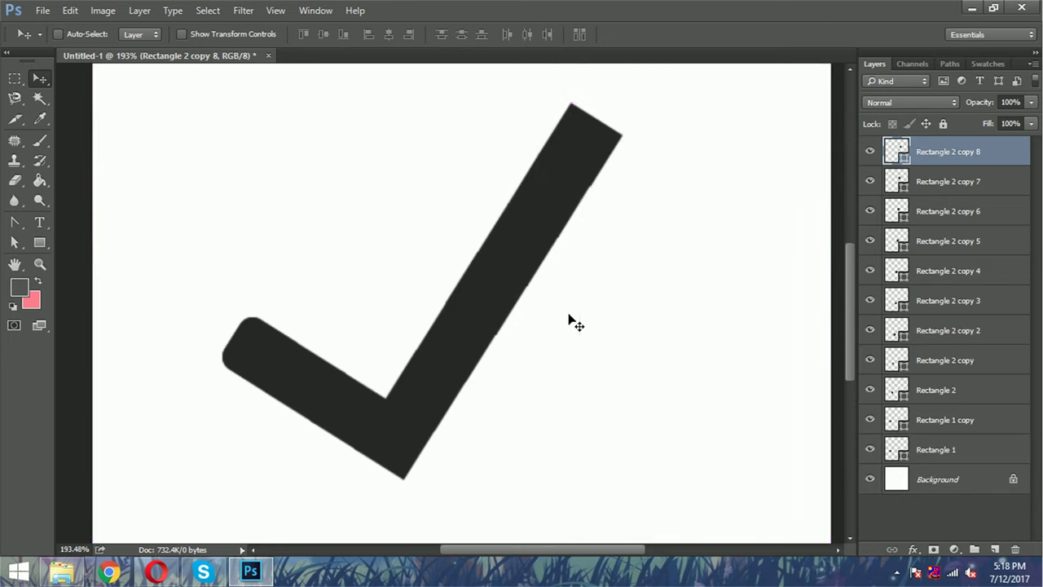
pyautogui.scroll(-4, 574, 322)
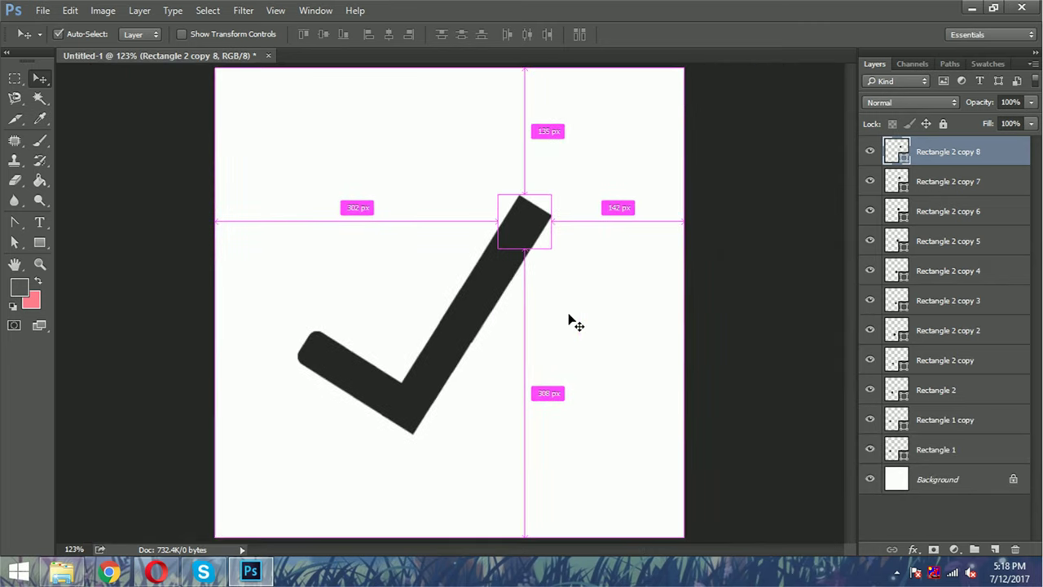
pyautogui.scroll(-1, 566, 314)
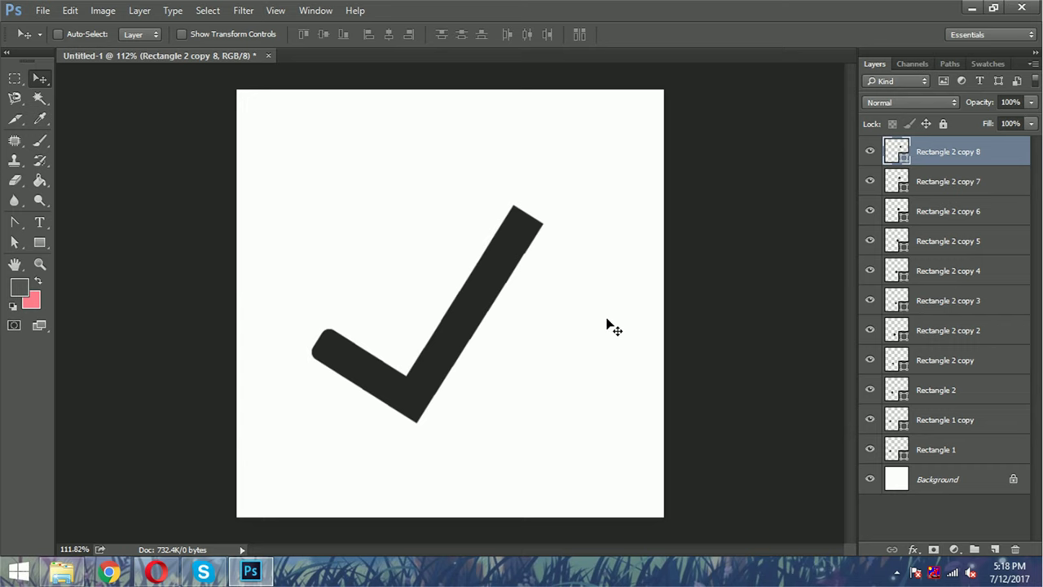
# - Show the Timeline panel and switch it to frame animation
pyautogui.click(310, 11)
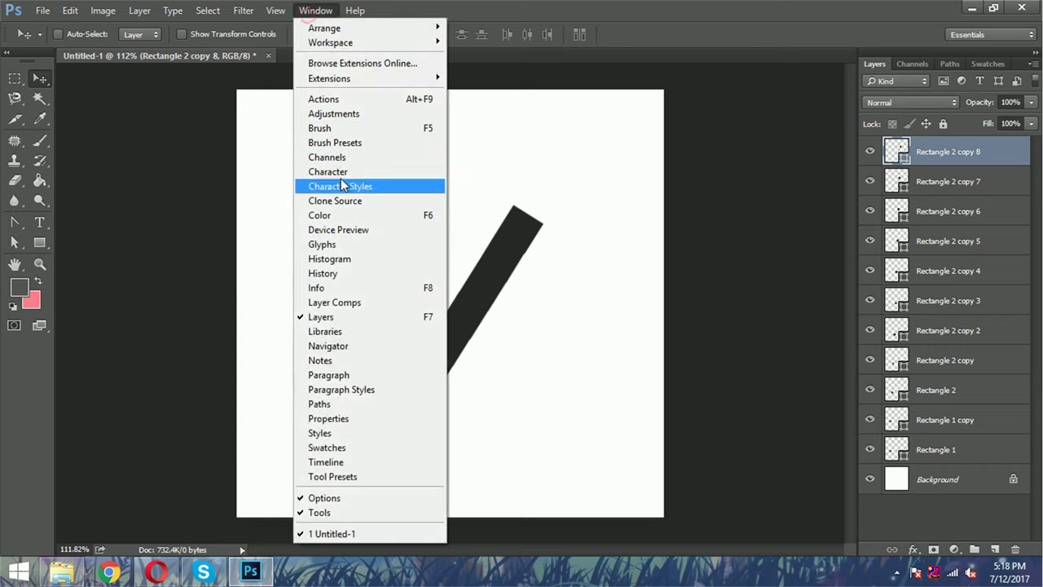
pyautogui.click(342, 462)
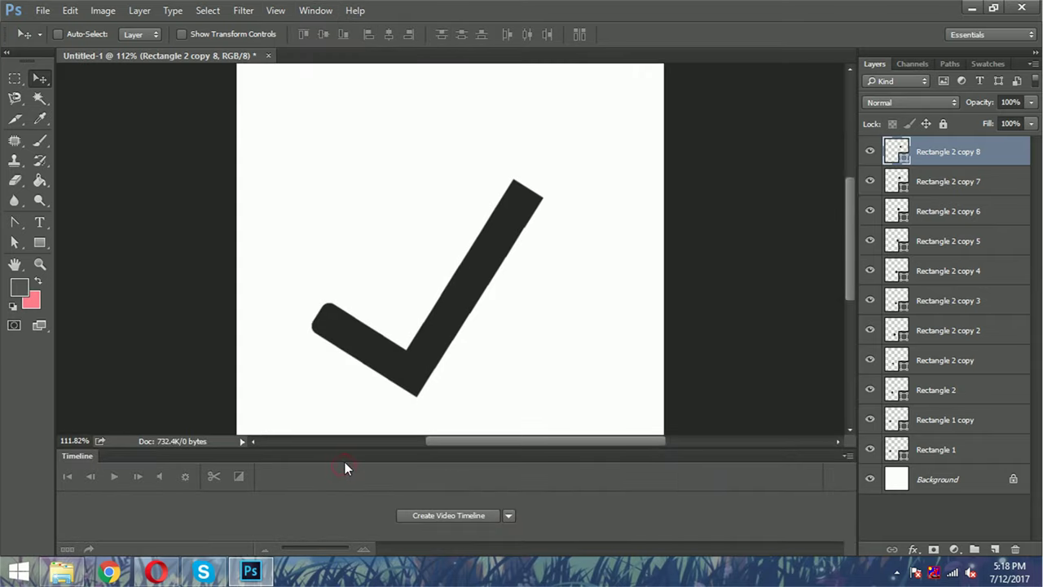
pyautogui.click(419, 515)
pyautogui.click(67, 549)
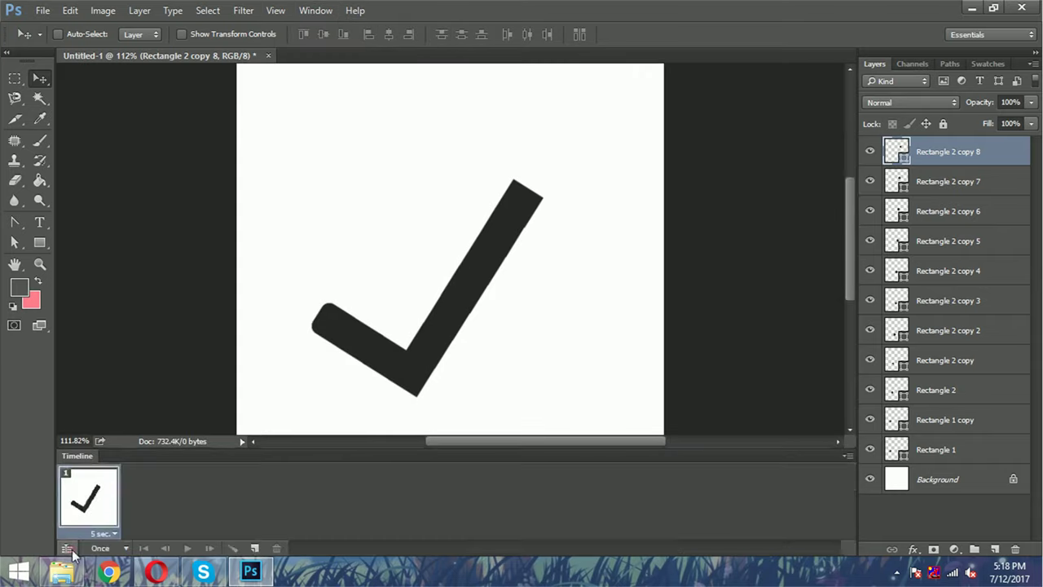
# - Hide every layer except Rectangle 1, including Background, and add a second frame
pyautogui.moveTo(871, 171); pyautogui.dragTo(871, 440)
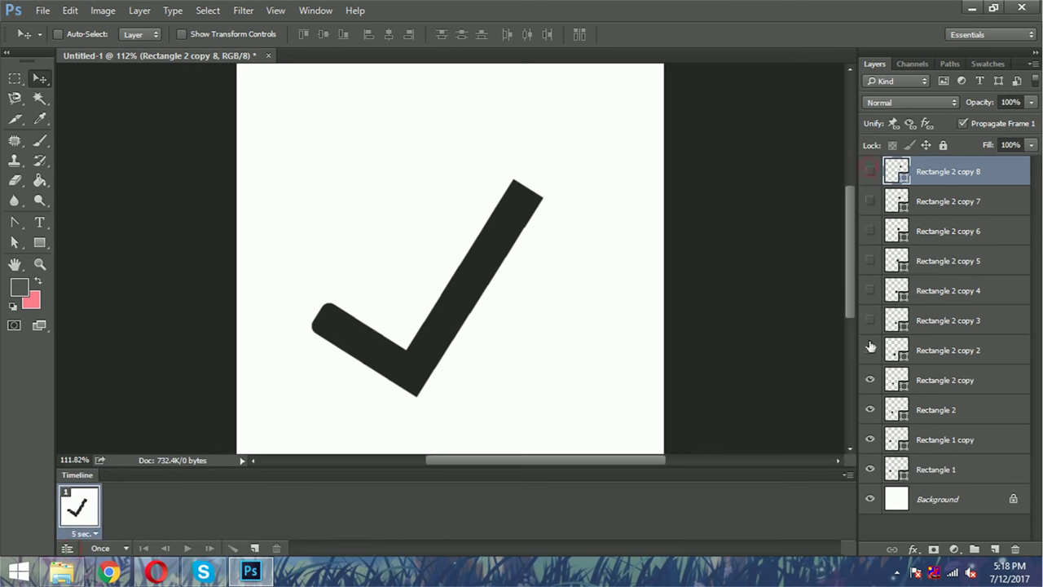
pyautogui.click(871, 499)
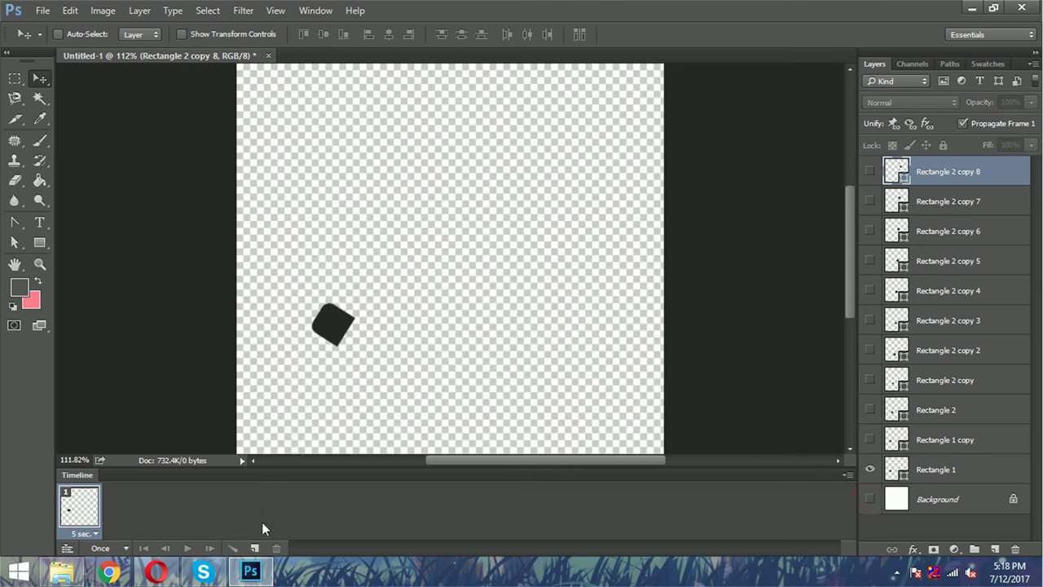
pyautogui.click(255, 549)
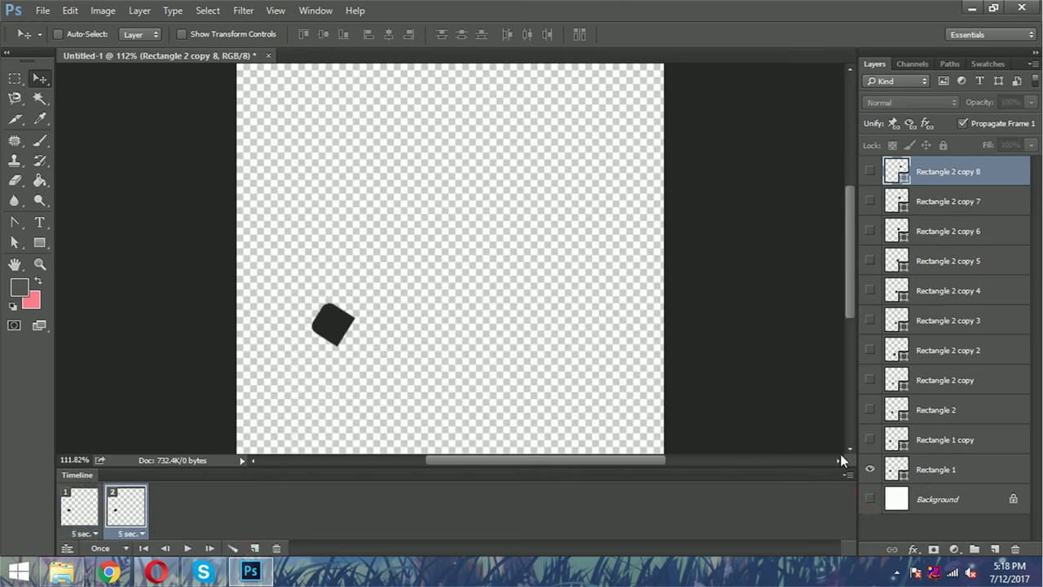
# - Reveal the Rectangle 2 stroke in frame 2, leaving Rectangle 1 copy hidden
pyautogui.click(869, 441)
pyautogui.click(871, 441)
pyautogui.click(870, 411)
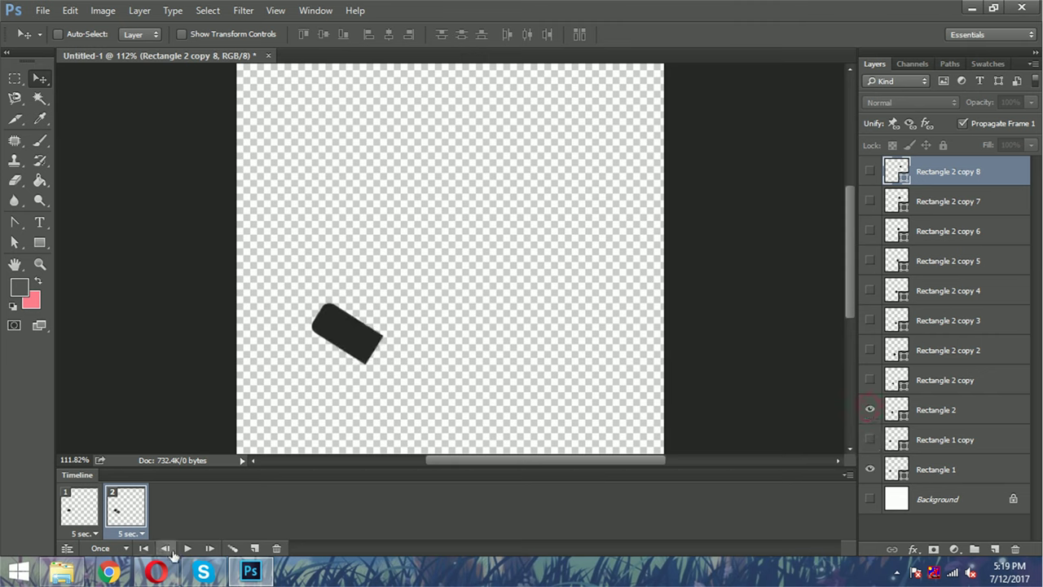
# - Add frames 3-5, showing Rectangle 2 copy, copy 2 and copy 3 in turn
pyautogui.click(254, 548)
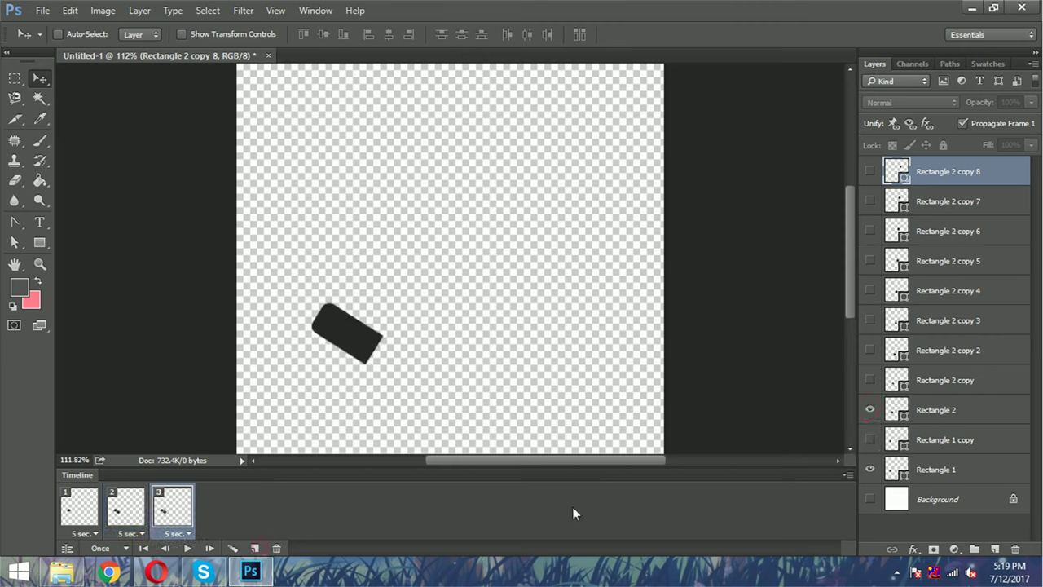
pyautogui.click(869, 380)
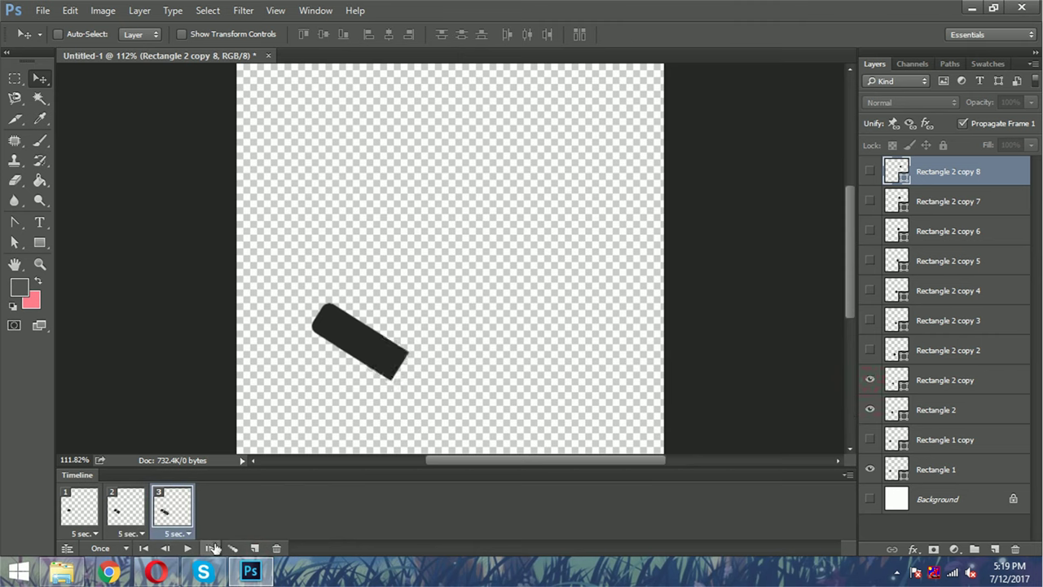
pyautogui.click(255, 548)
pyautogui.click(870, 349)
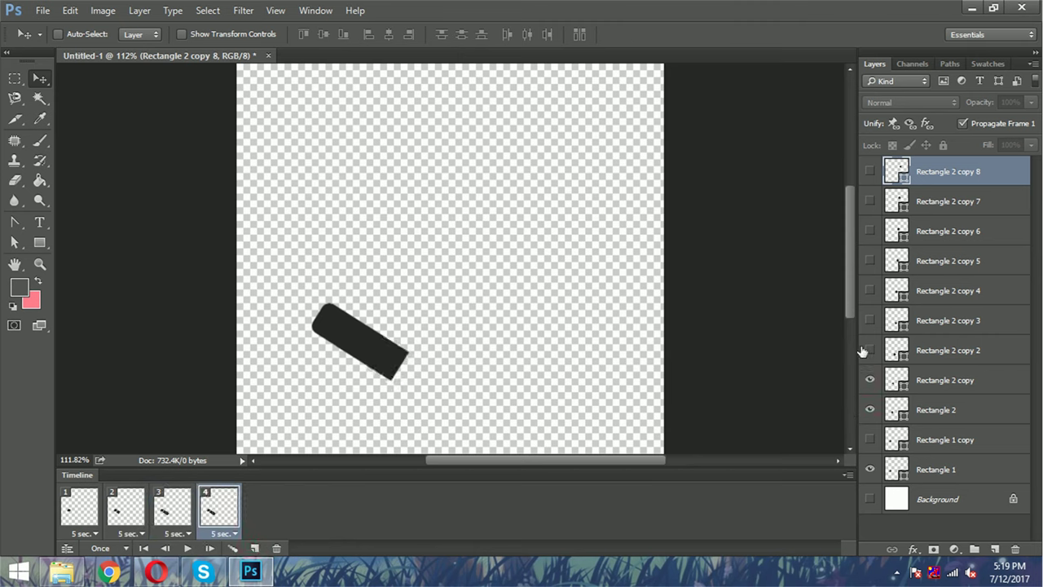
pyautogui.click(255, 547)
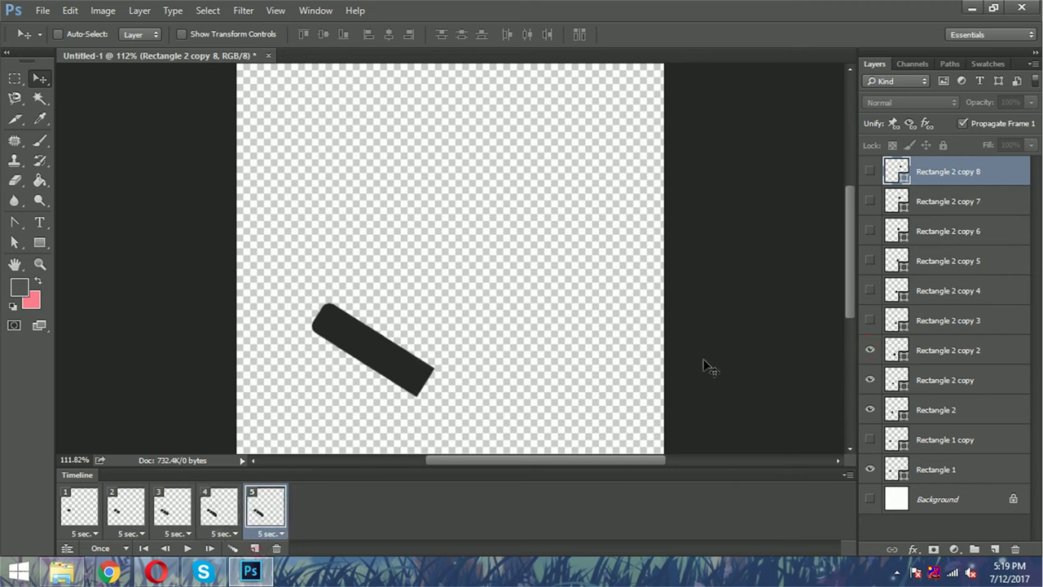
pyautogui.click(869, 322)
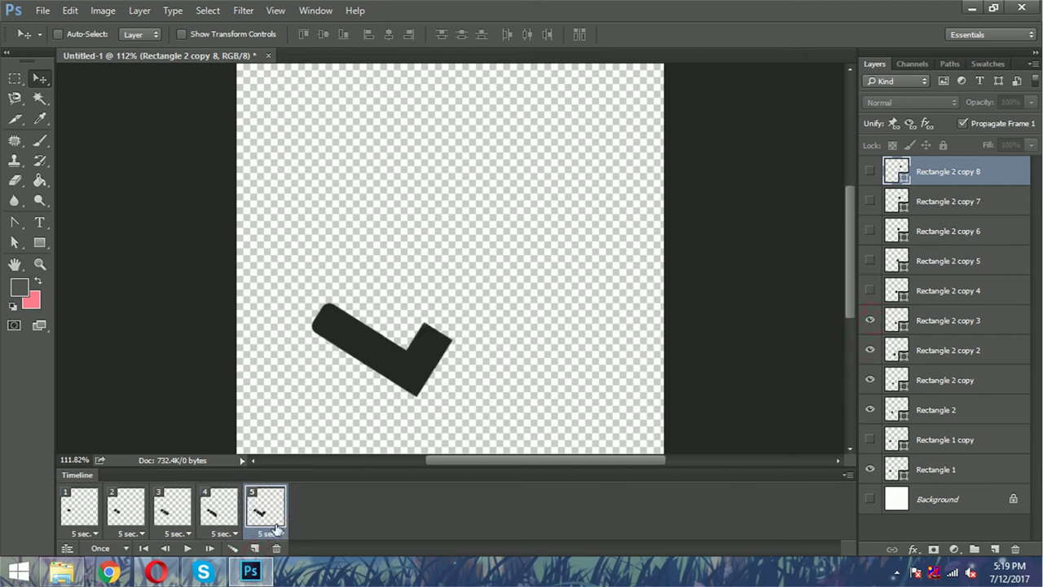
# - Add frames 6-10, revealing Rectangle 2 copy 4 through copy 8 to finish the tick
pyautogui.click(255, 548)
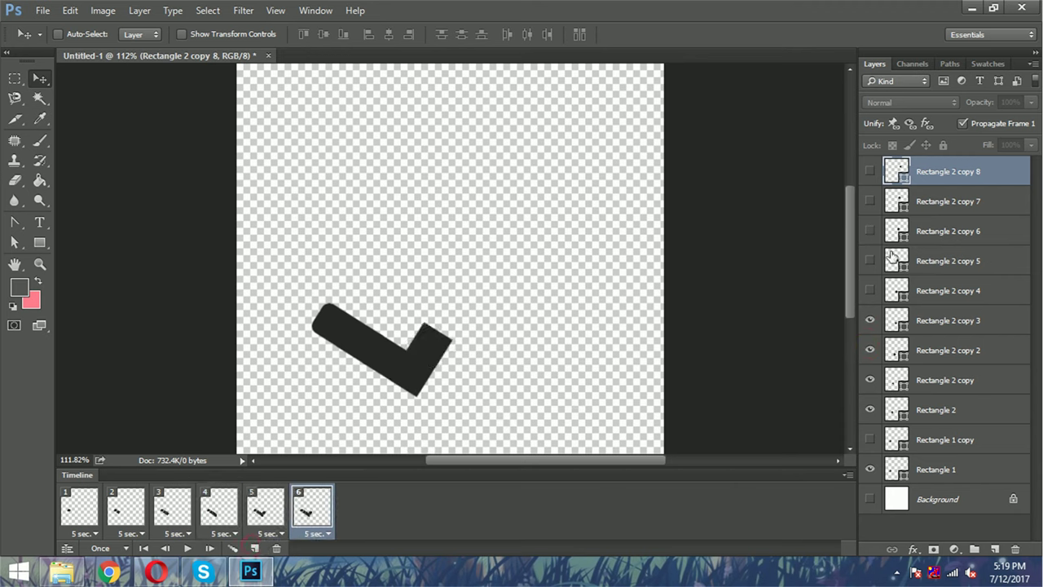
pyautogui.click(868, 291)
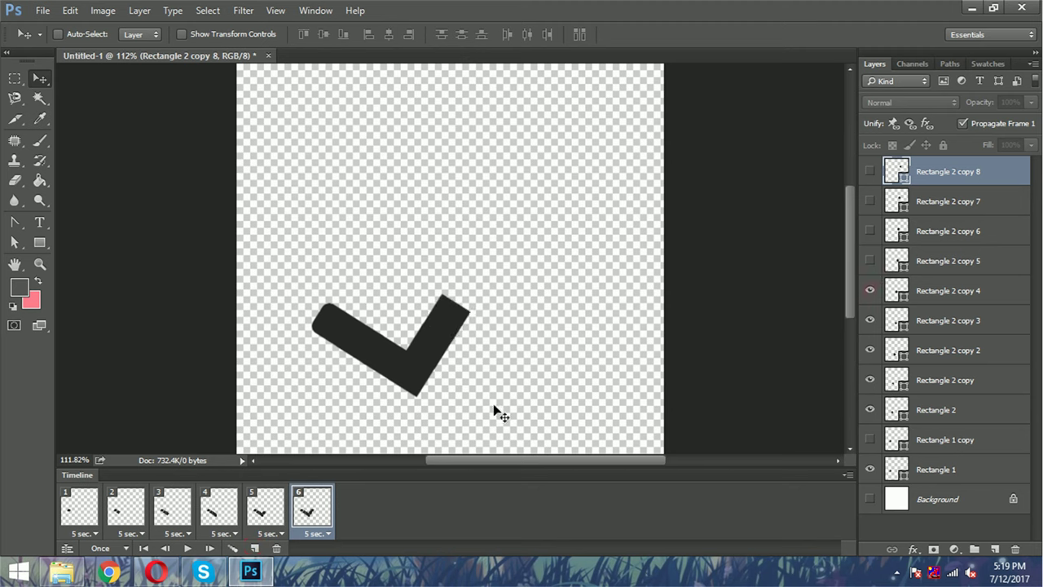
pyautogui.click(255, 548)
pyautogui.click(869, 260)
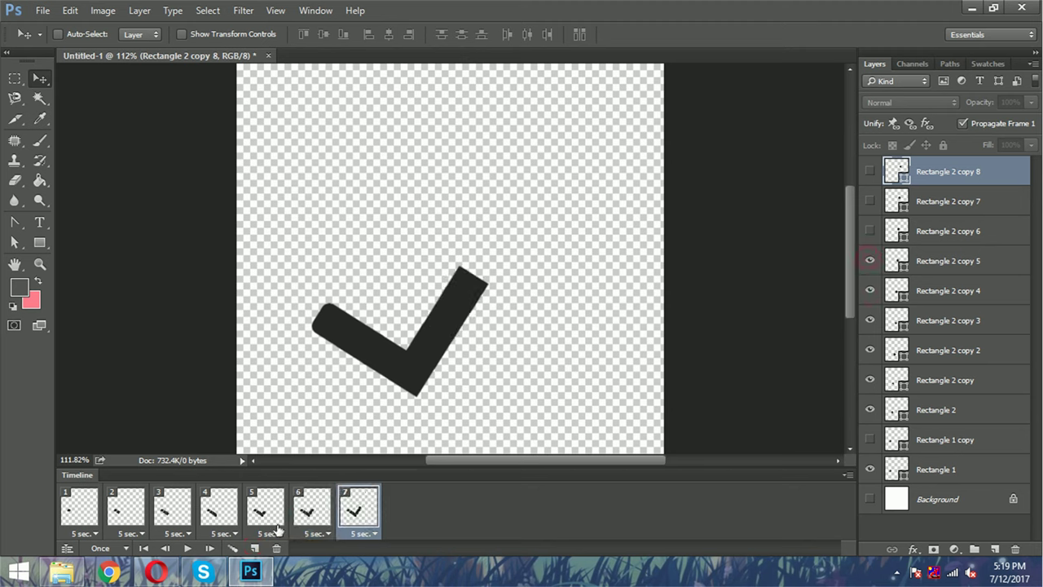
pyautogui.click(254, 547)
pyautogui.click(869, 230)
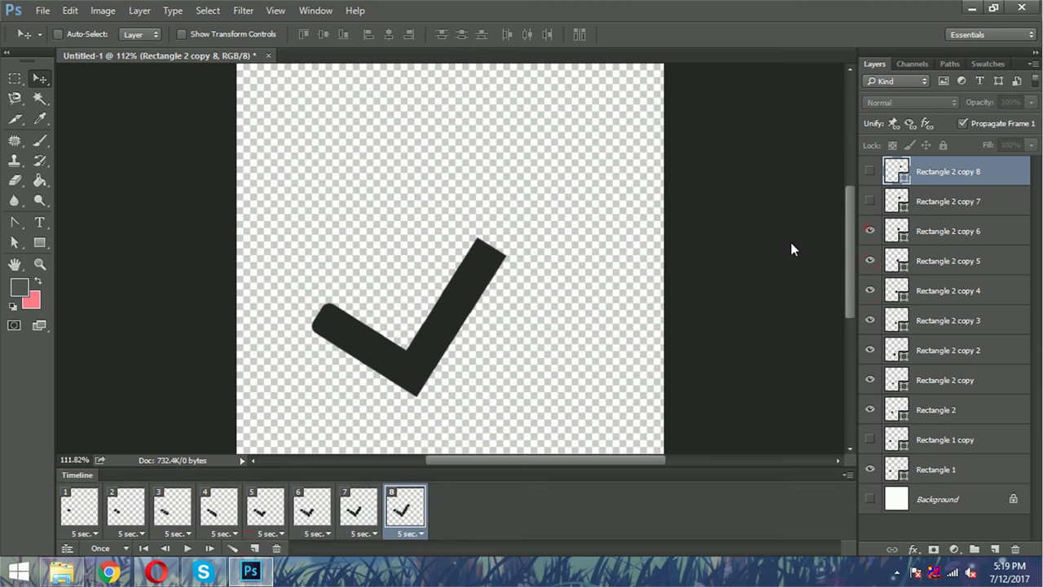
pyautogui.click(254, 547)
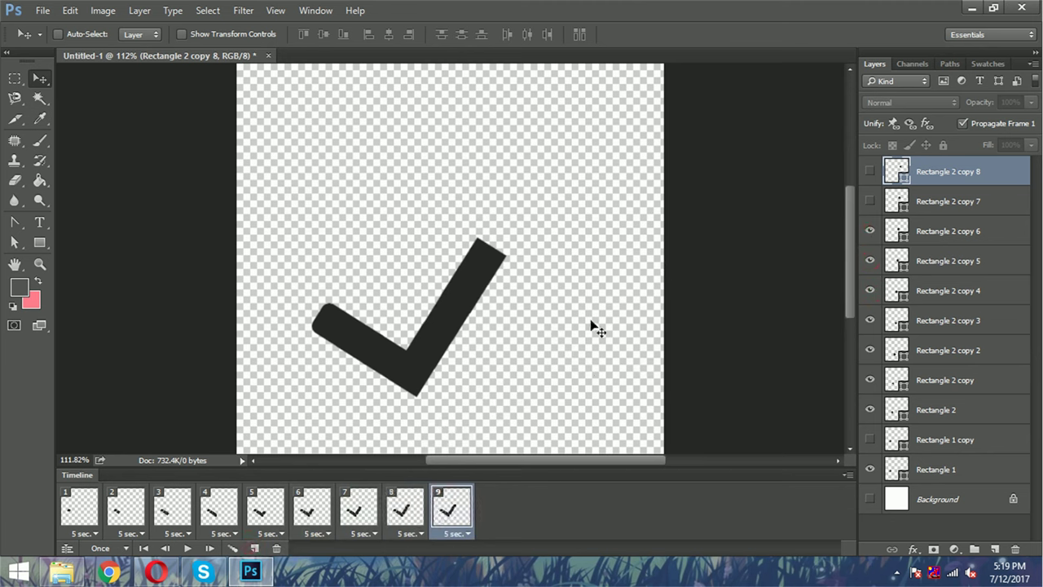
pyautogui.click(869, 201)
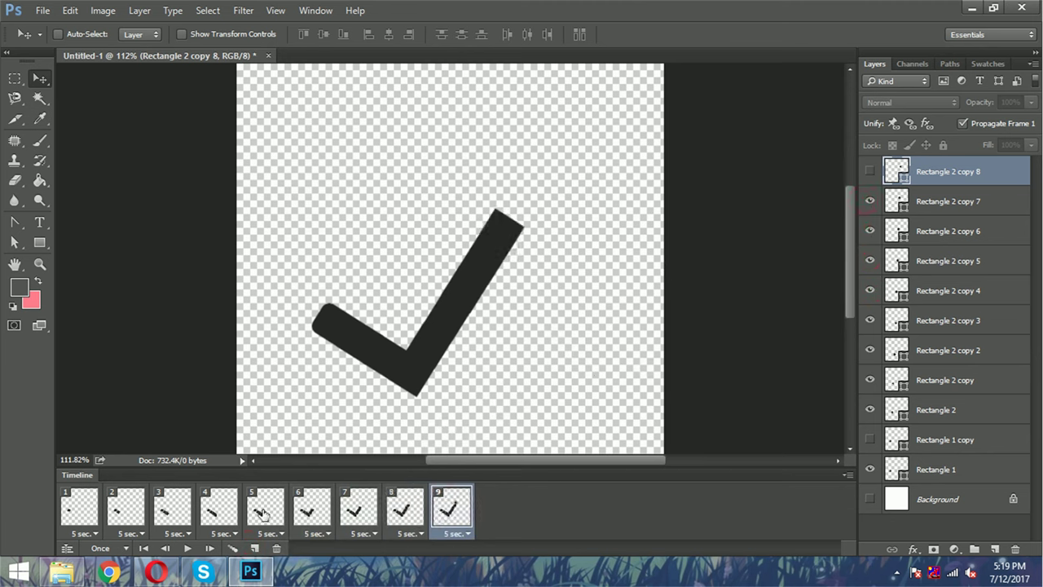
pyautogui.click(254, 548)
pyautogui.click(869, 171)
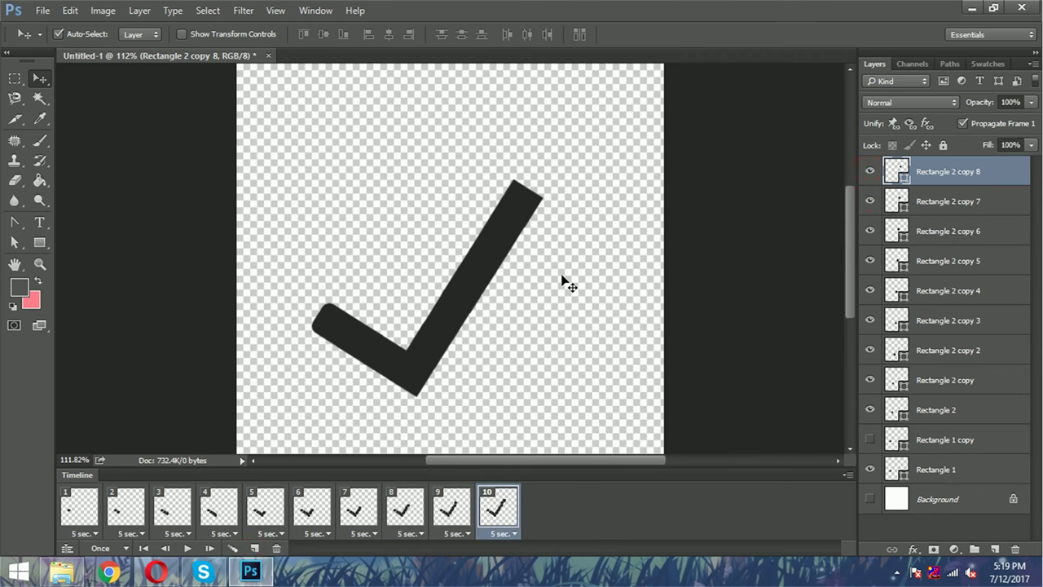
# - Select all ten animation frames in the timeline
pyautogui.scroll(-2, 562, 278)
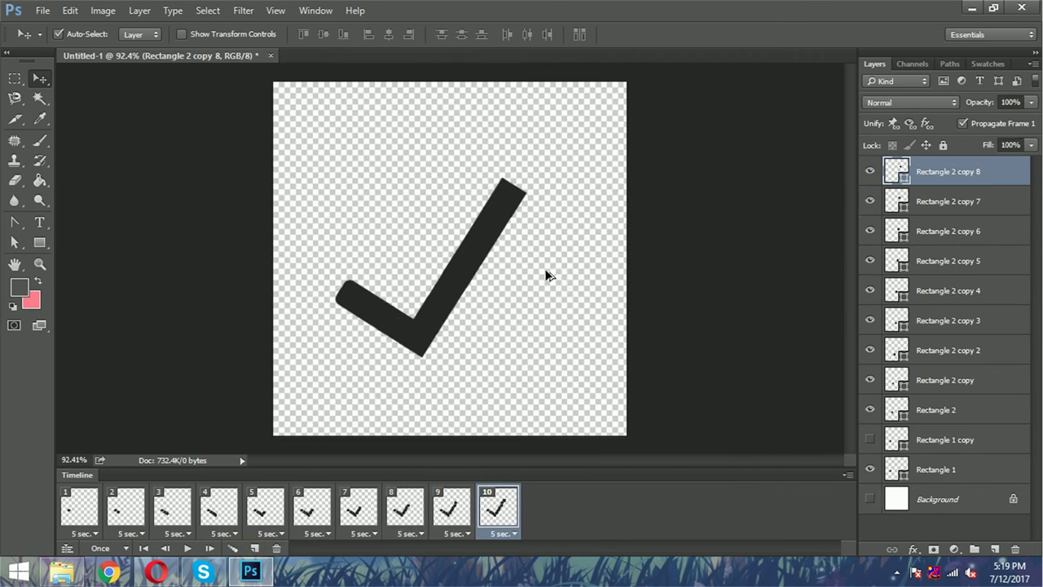
pyautogui.scroll(-1, 547, 276)
pyautogui.keyDown('shift'); pyautogui.click(67, 514); pyautogui.keyUp('shift')
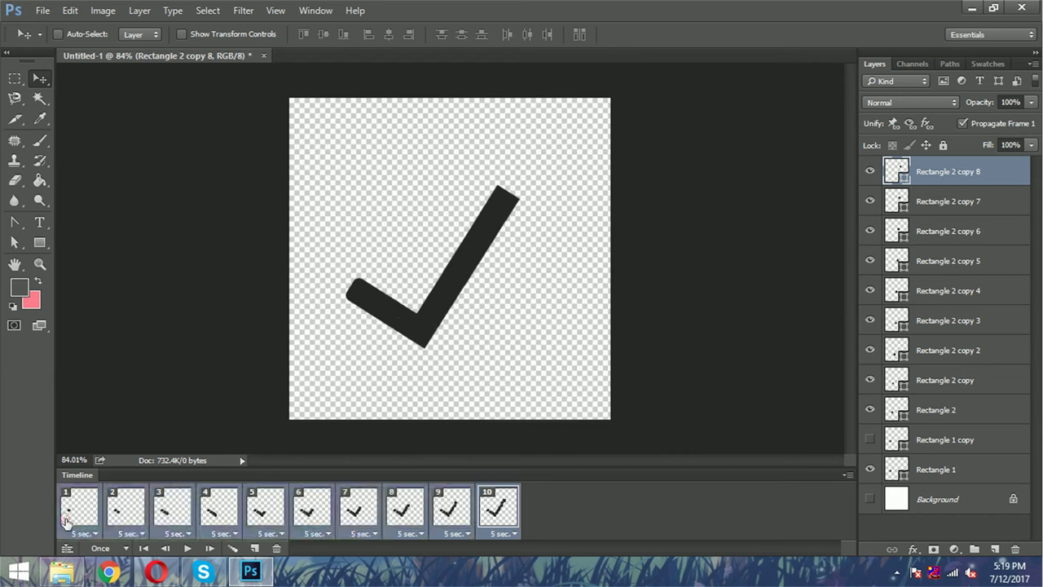
# - Set every frame's delay to 0.2 seconds and the looping to Forever
pyautogui.click(81, 533)
pyautogui.click(104, 392)
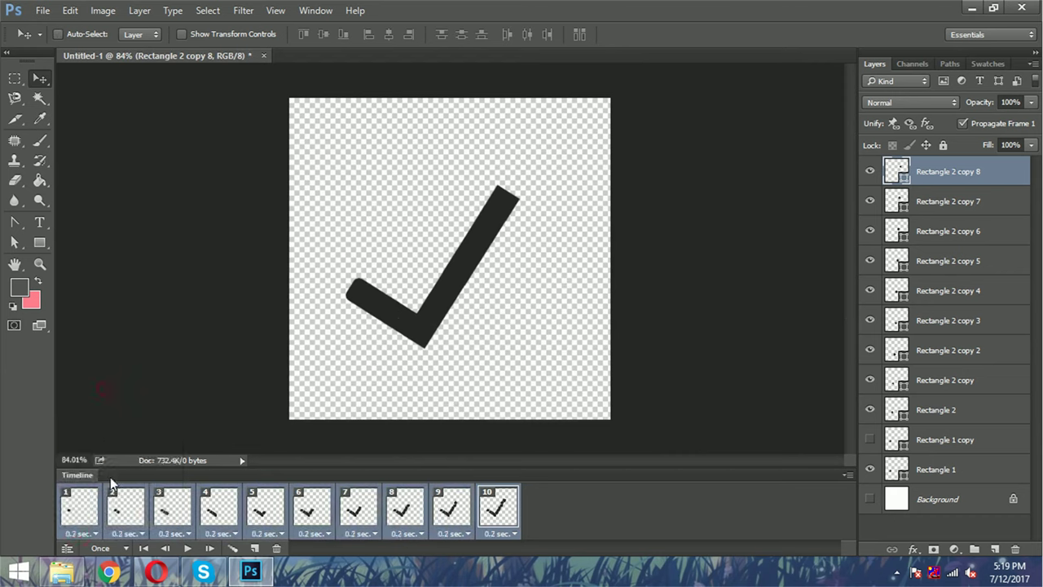
pyautogui.click(112, 551)
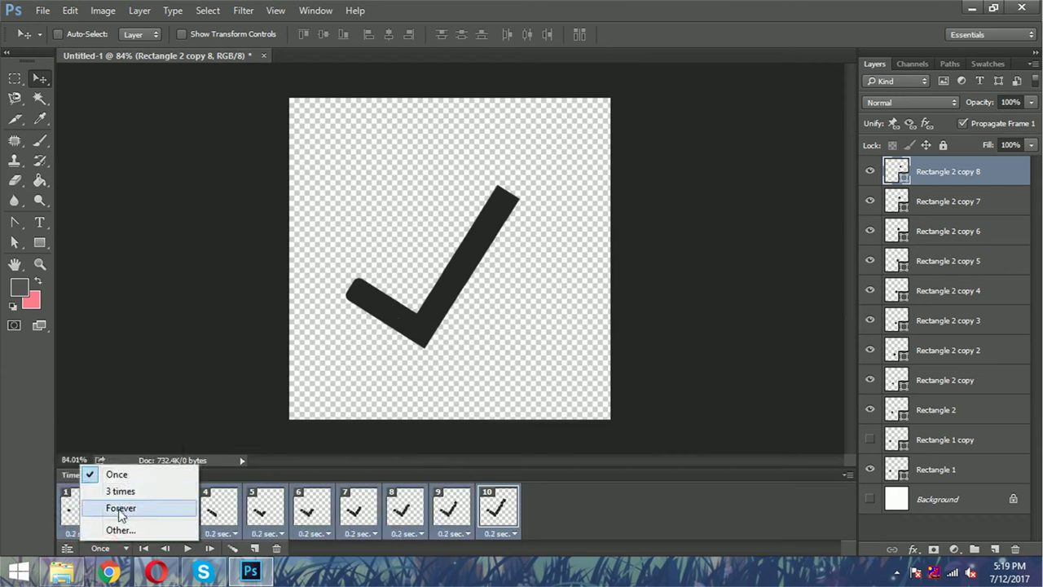
pyautogui.click(119, 508)
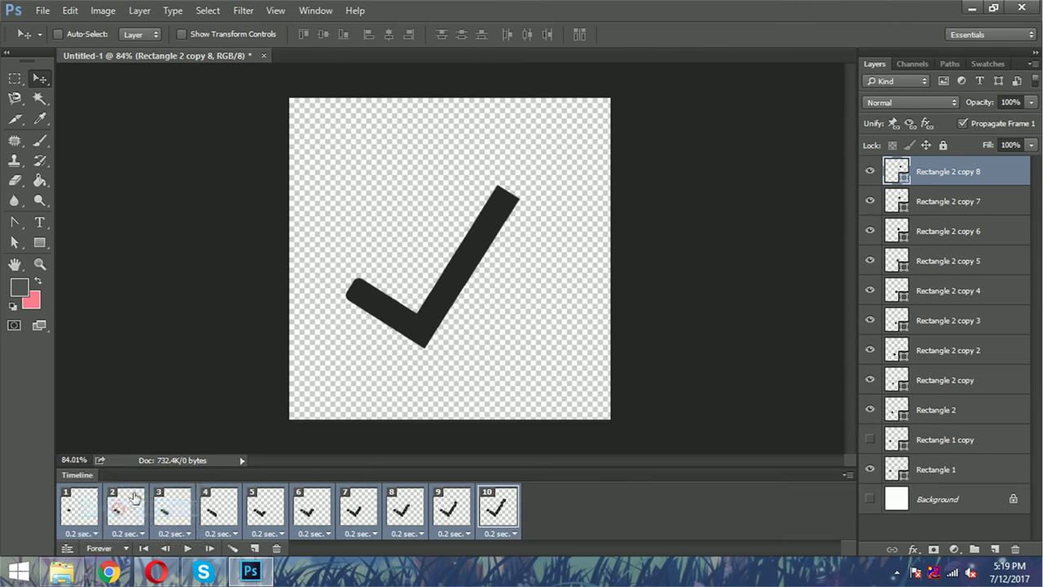
# - Play and stop the animation preview, then open the File menu
pyautogui.click(186, 550)
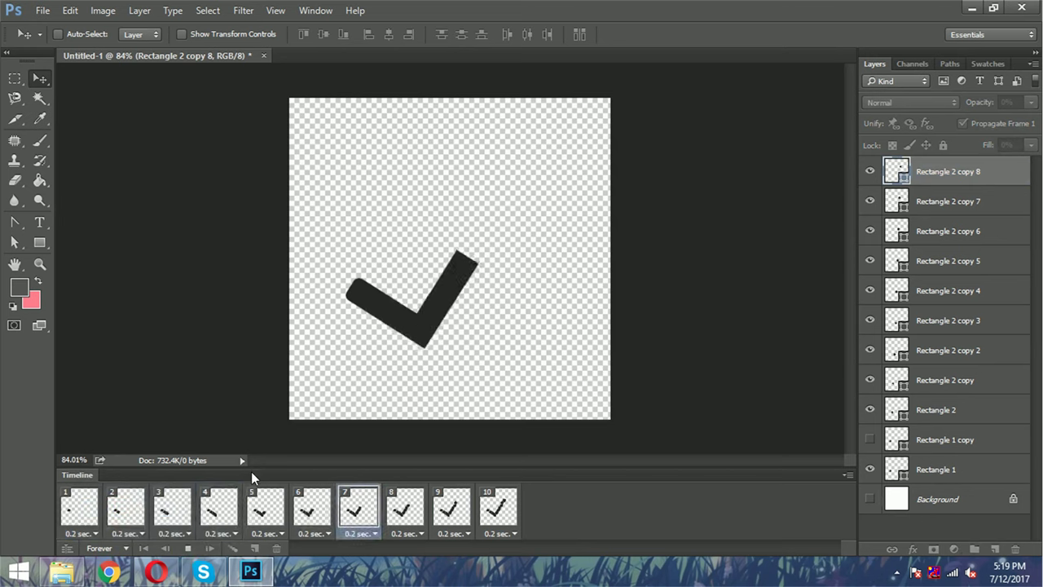
pyautogui.click(188, 551)
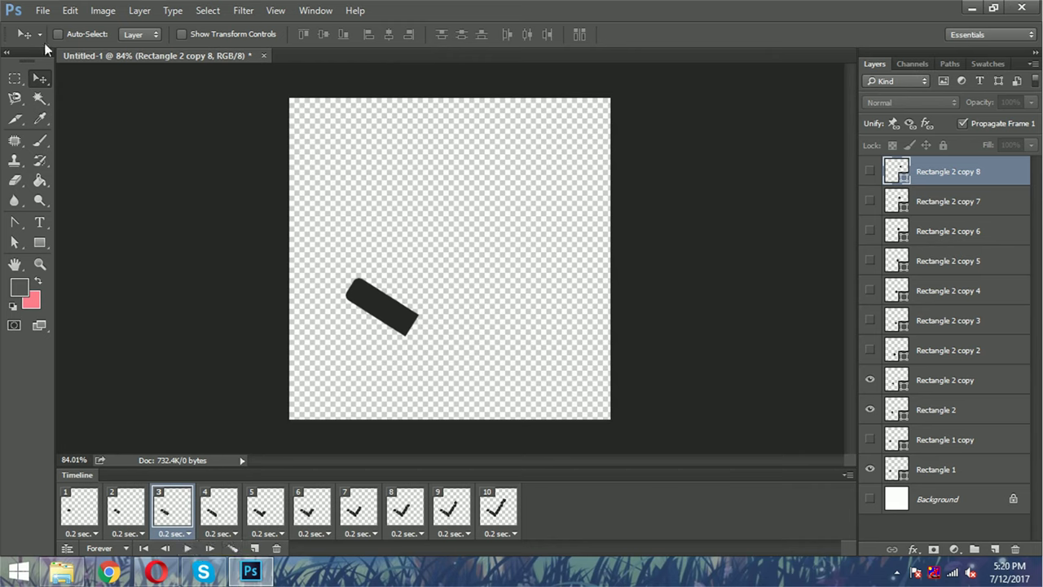
pyautogui.click(42, 11)
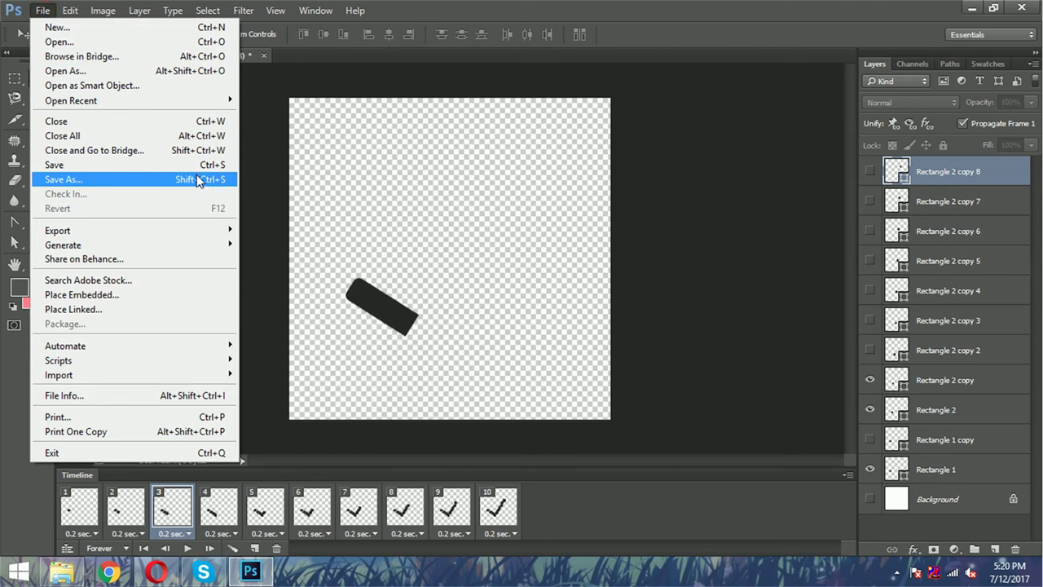
pyautogui.moveTo(57, 231)
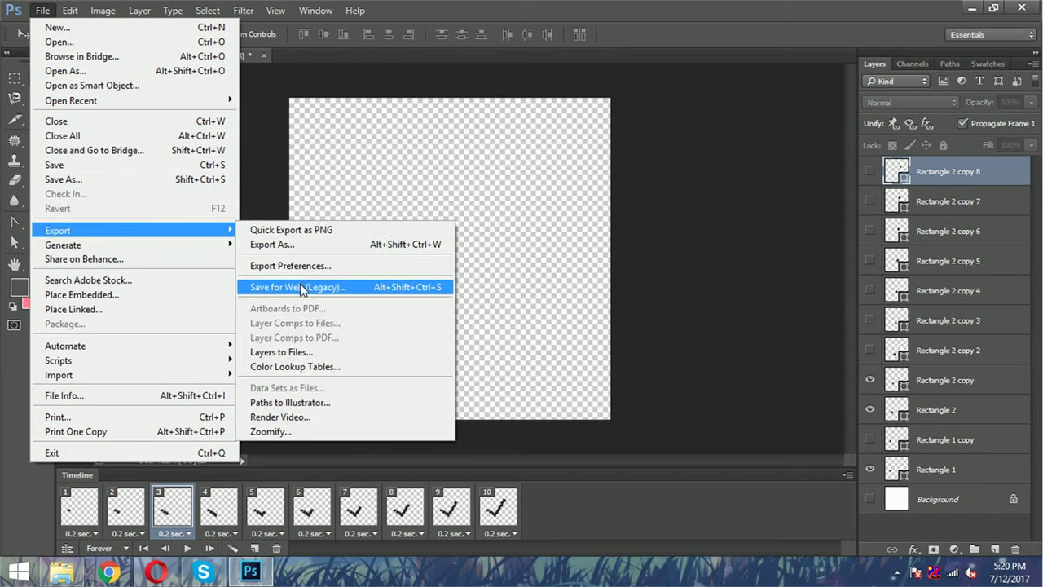
# - In Save for Web (Legacy), change the format from JPEG to GIF and proceed to save
pyautogui.click(302, 289)
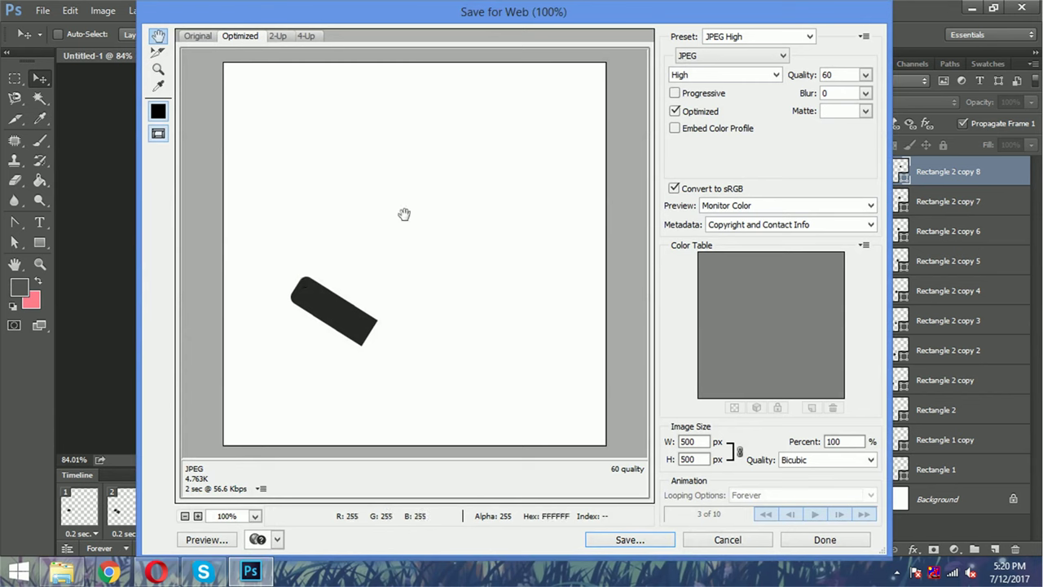
pyautogui.click(692, 56)
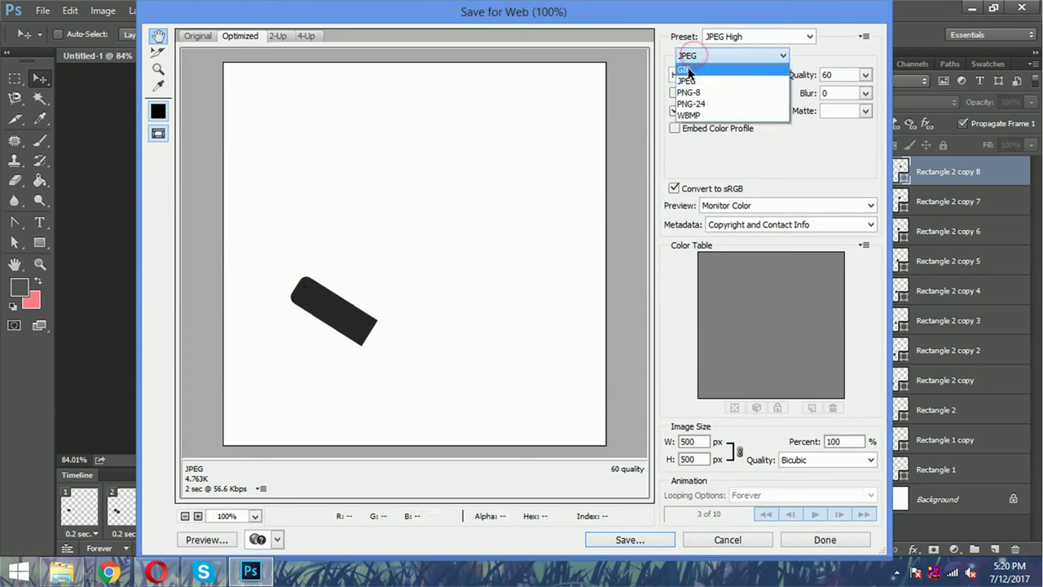
pyautogui.click(703, 72)
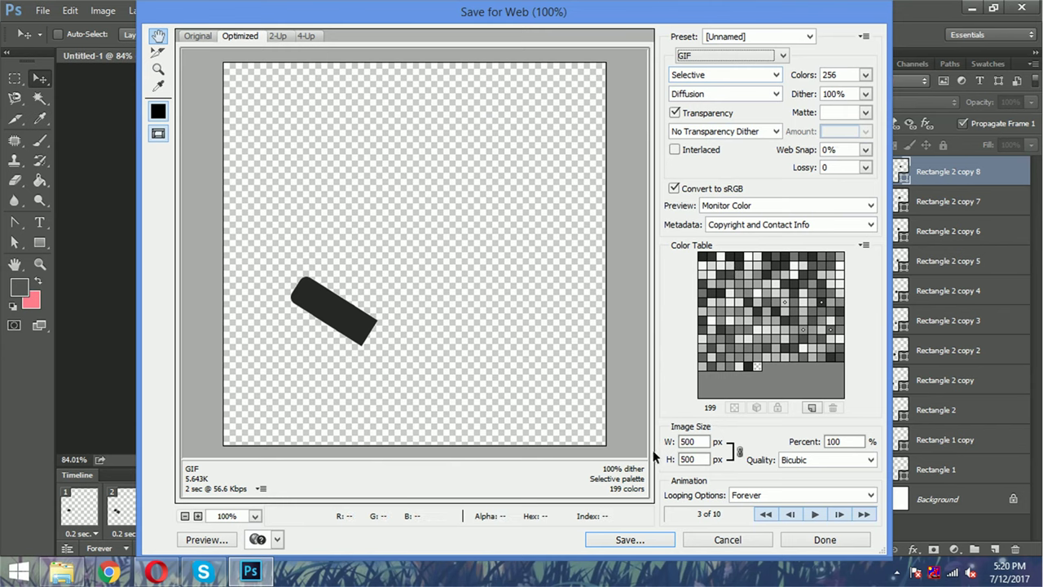
pyautogui.click(664, 539)
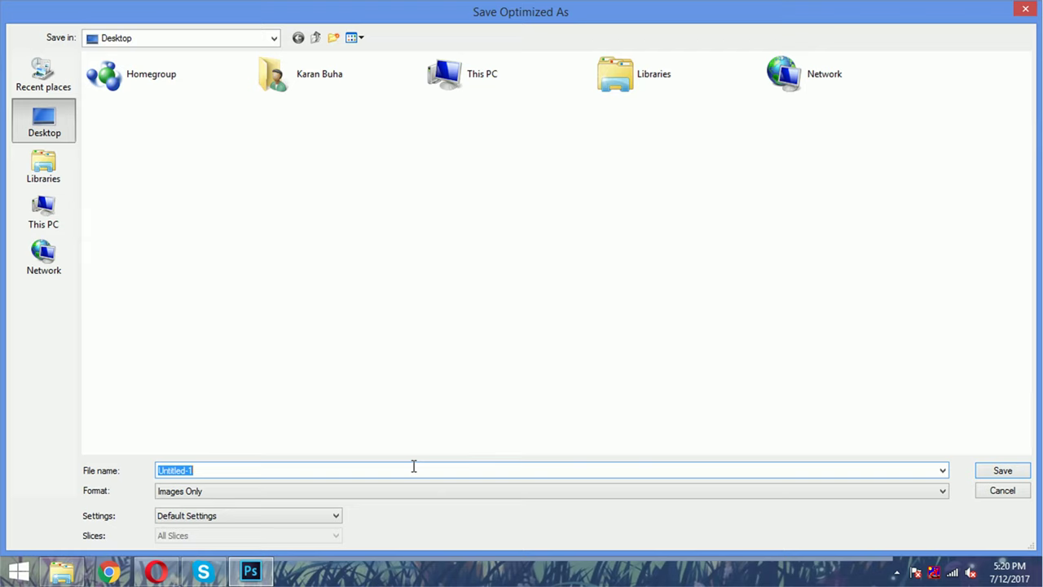
# - Save the GIF to the desktop as right-tick-mark and minimize Photoshop
pyautogui.write('right tick mark')
pyautogui.click(1002, 472)
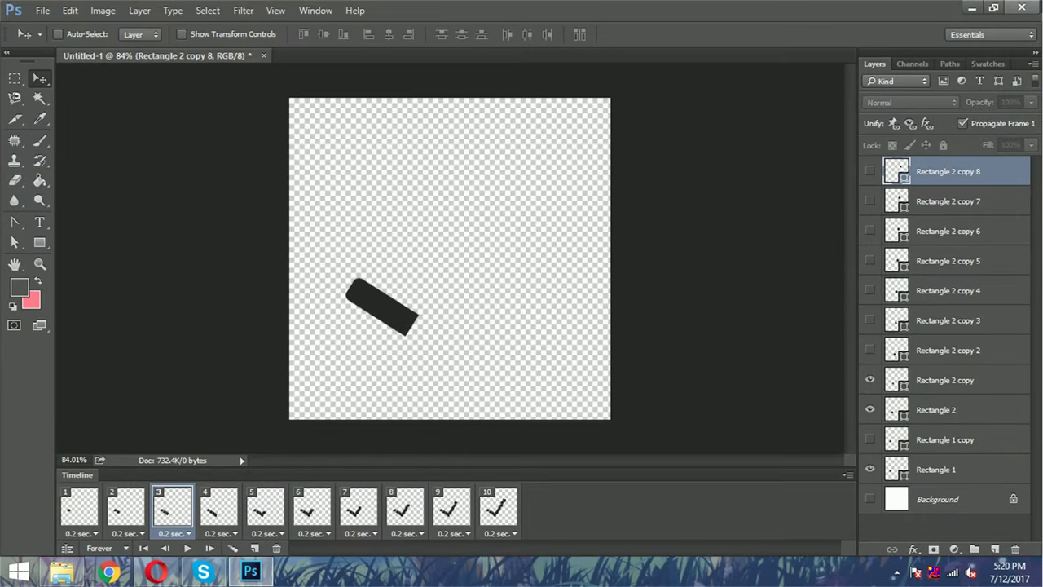
pyautogui.click(972, 7)
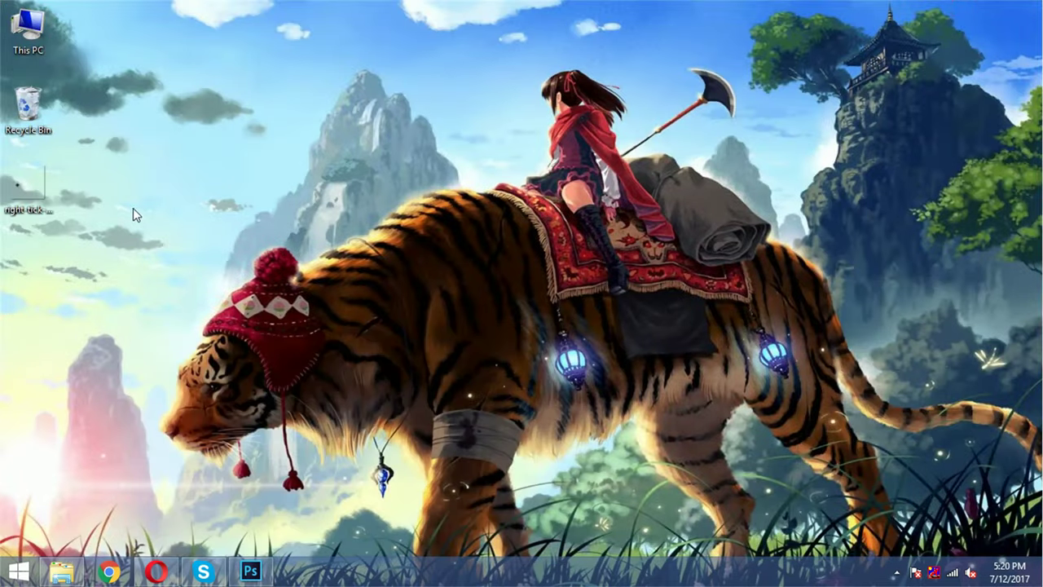
# - Refresh the desktop and open right-tick-mark.gif in Internet Explorer
pyautogui.rightClick(133, 208)
pyautogui.click(146, 241)
pyautogui.rightClick(24, 187)
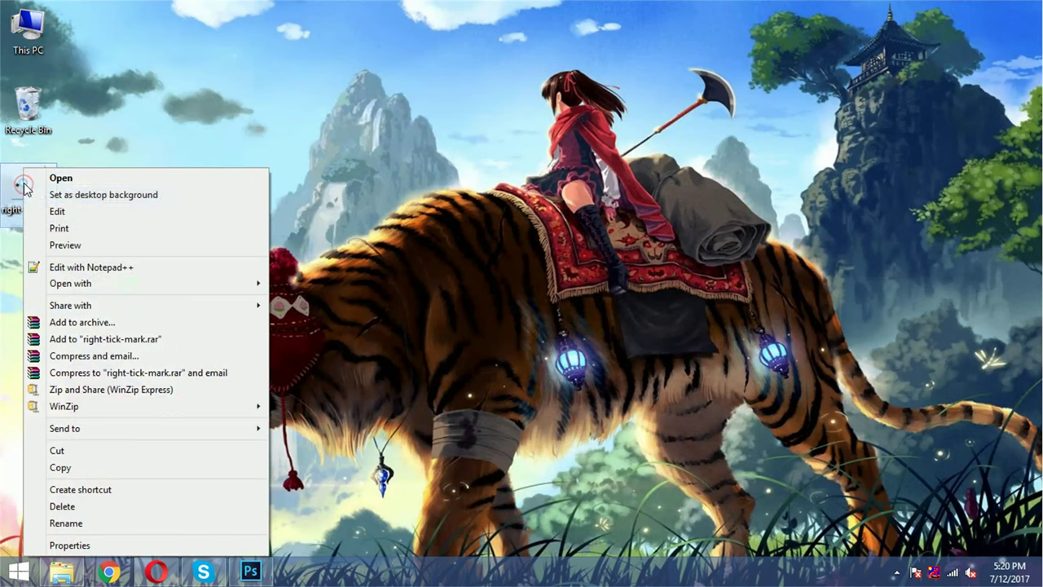
pyautogui.moveTo(70, 283)
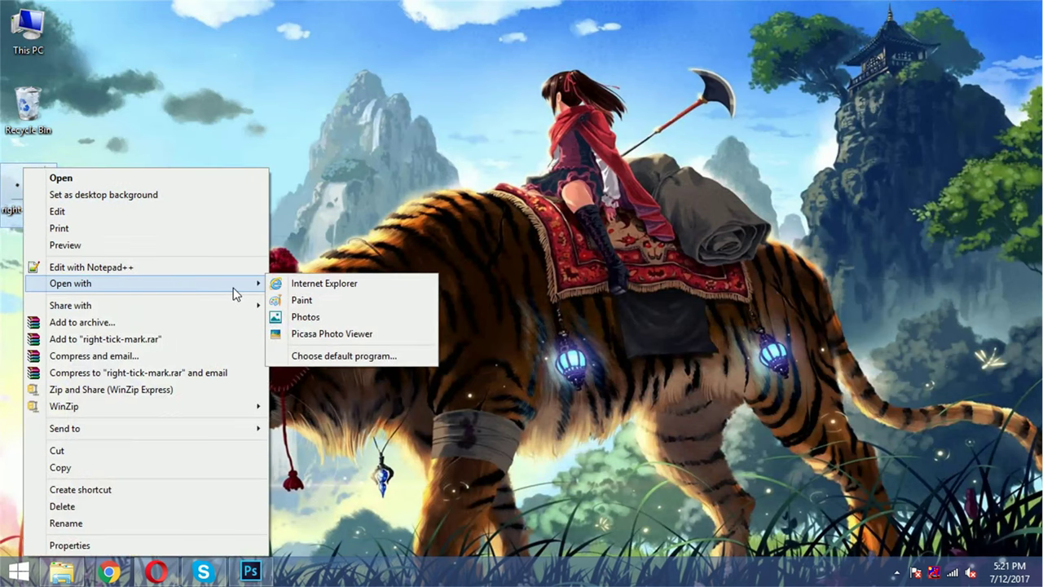
pyautogui.click(340, 285)
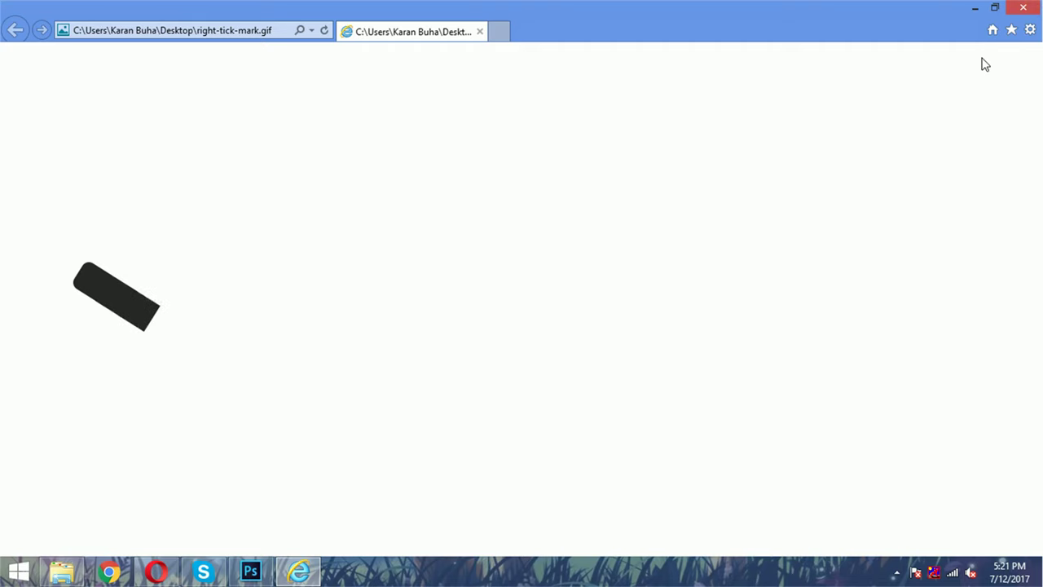
# - Close Internet Explorer after watching the right-tick-mark GIF play
pyautogui.click(1024, 8)
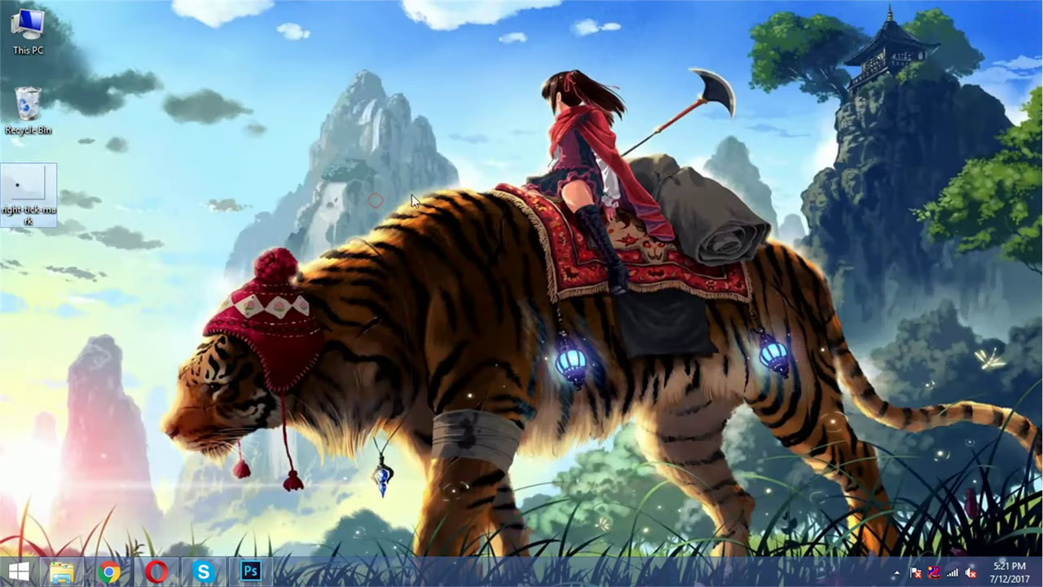